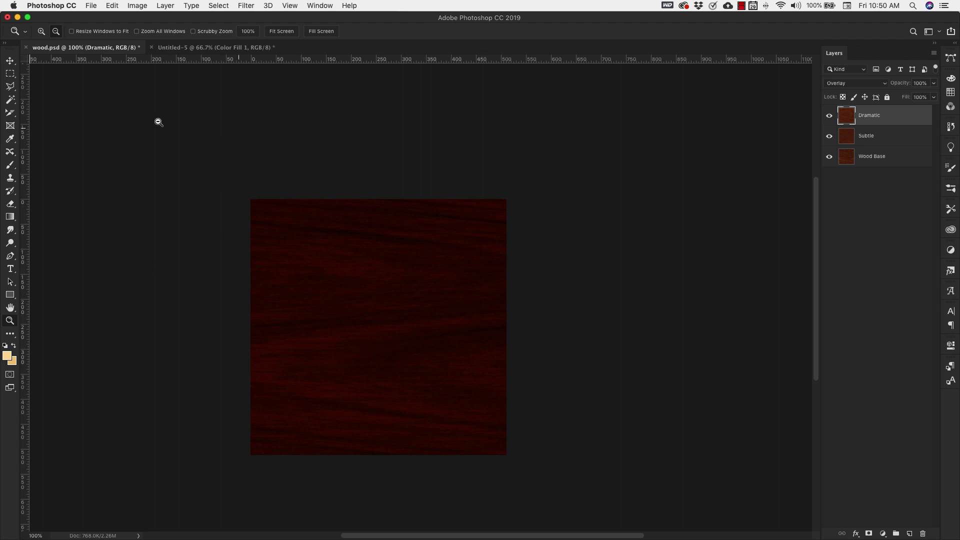
- Create a new document 512 pixels wide and 512 pixels high
left_click(92, 6)
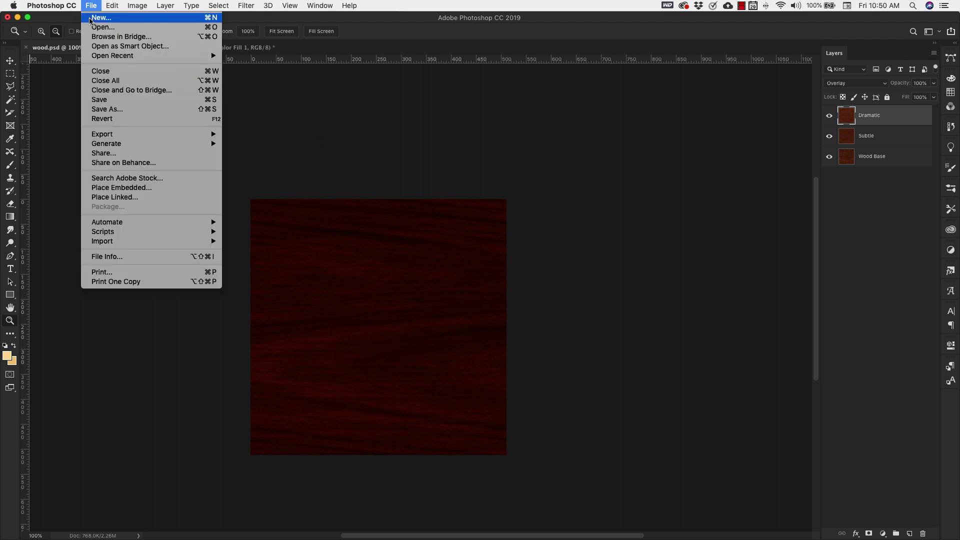
left_click(93, 21)
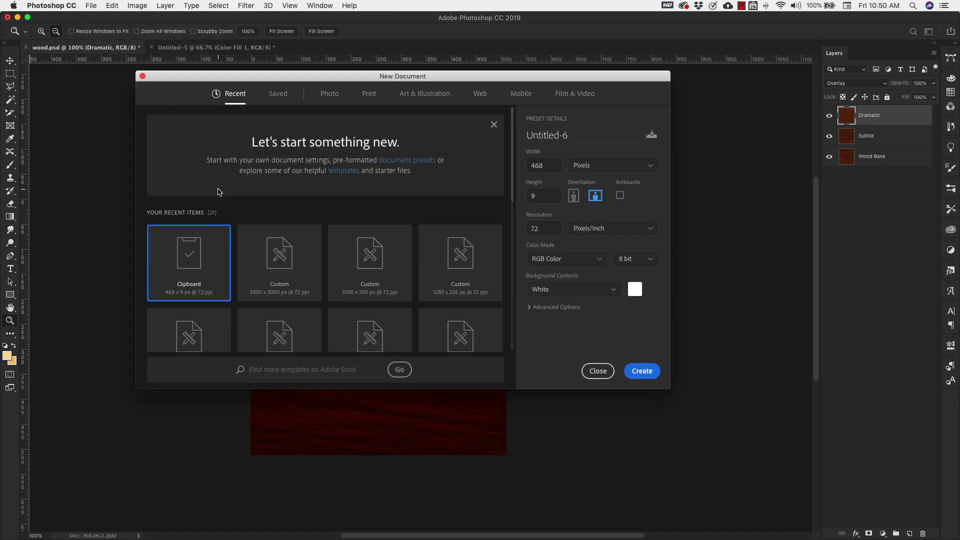
type("512")
key("Tab")
type("512")
left_click(644, 373)
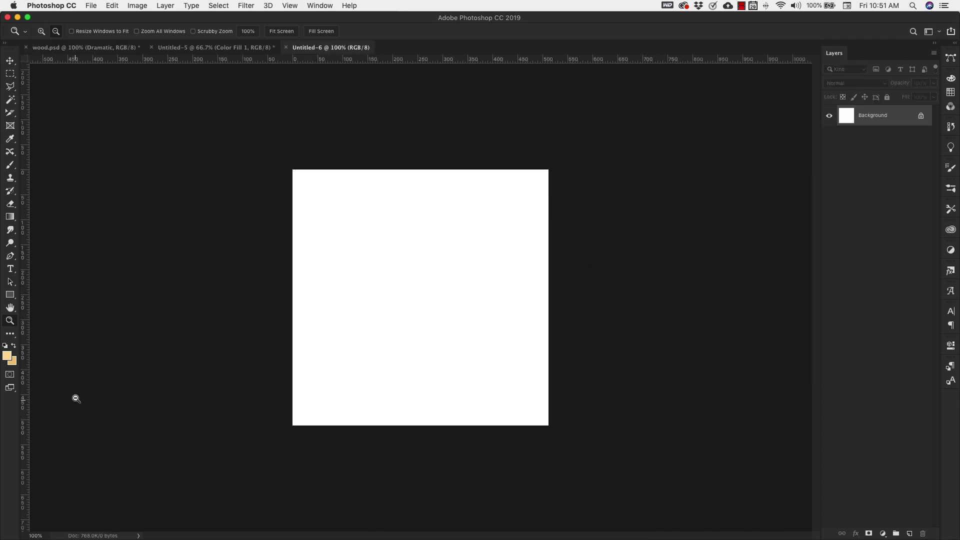
- Set the background color to the dark brown 471c08
left_click(15, 363)
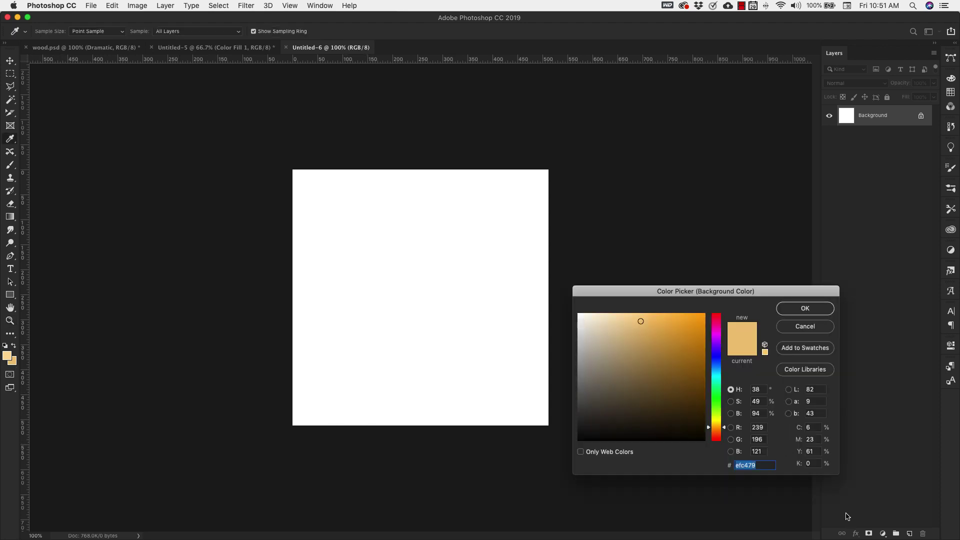
type("4")
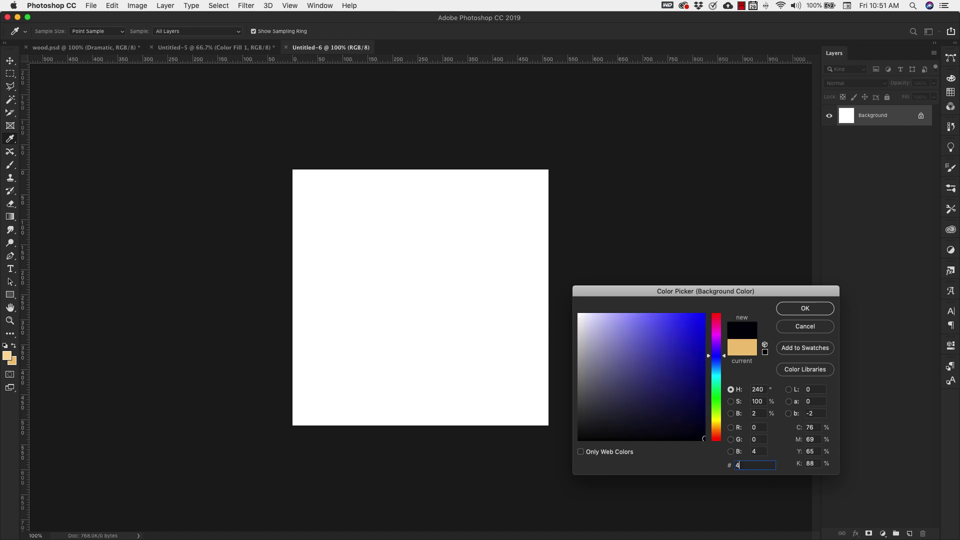
type("71")
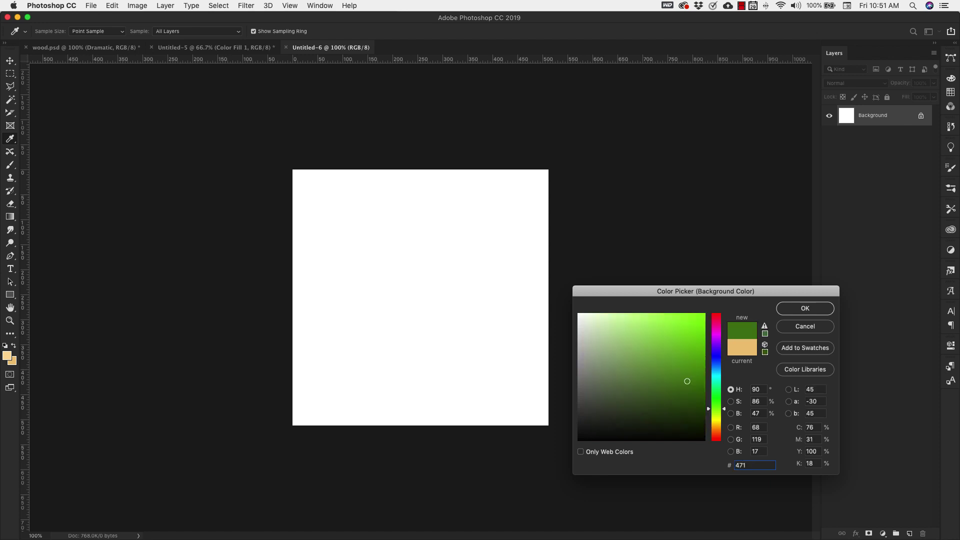
type("c08")
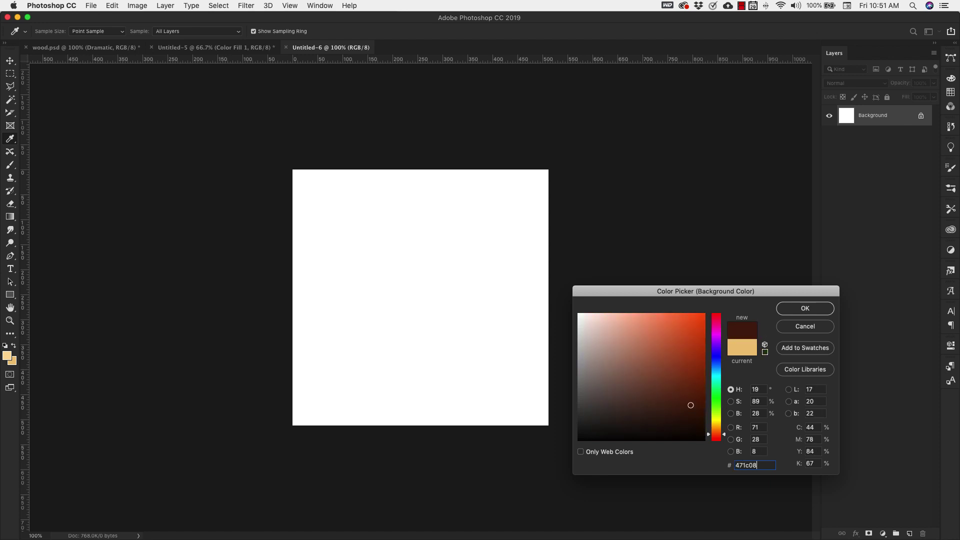
left_click(792, 310)
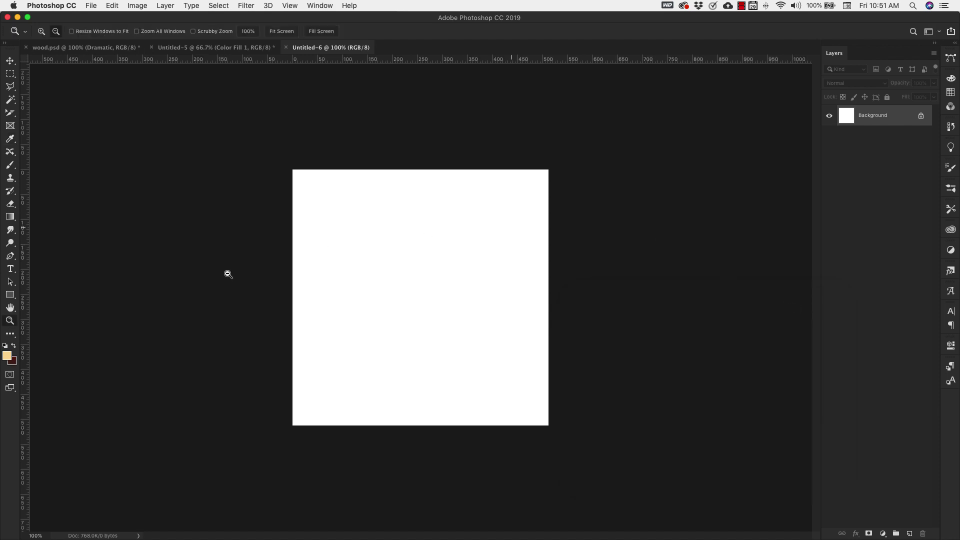
- Set the foreground color to the reddish brown 712d0c
left_click(7, 356)
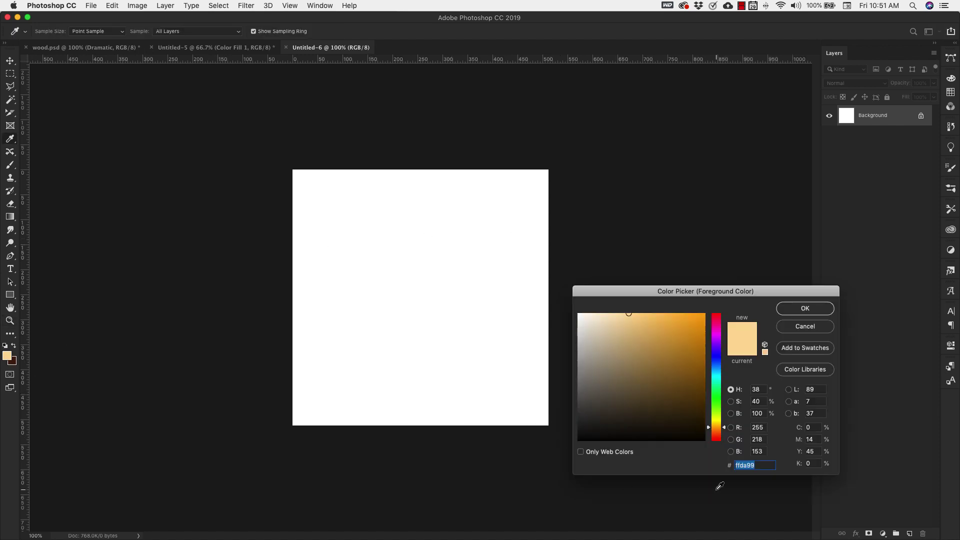
type("7")
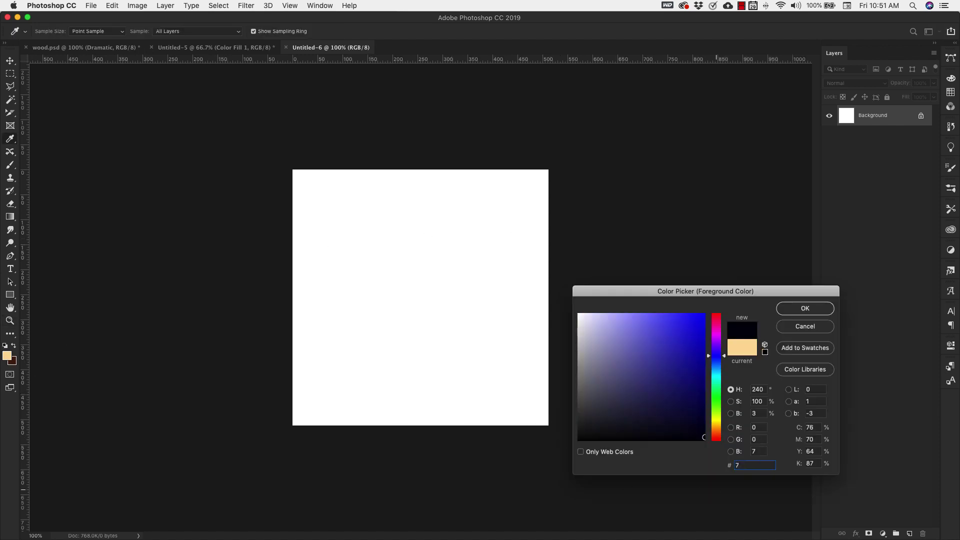
type("12d")
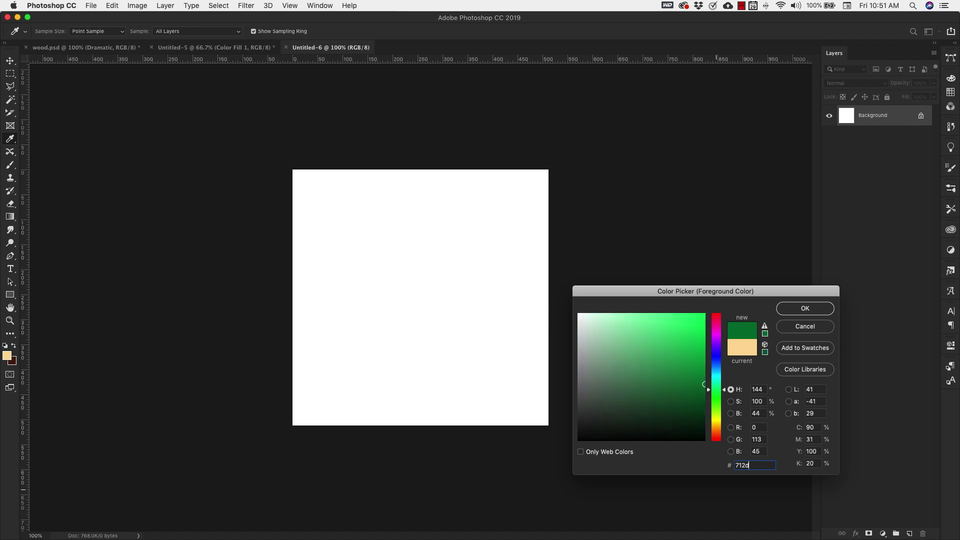
type("0c")
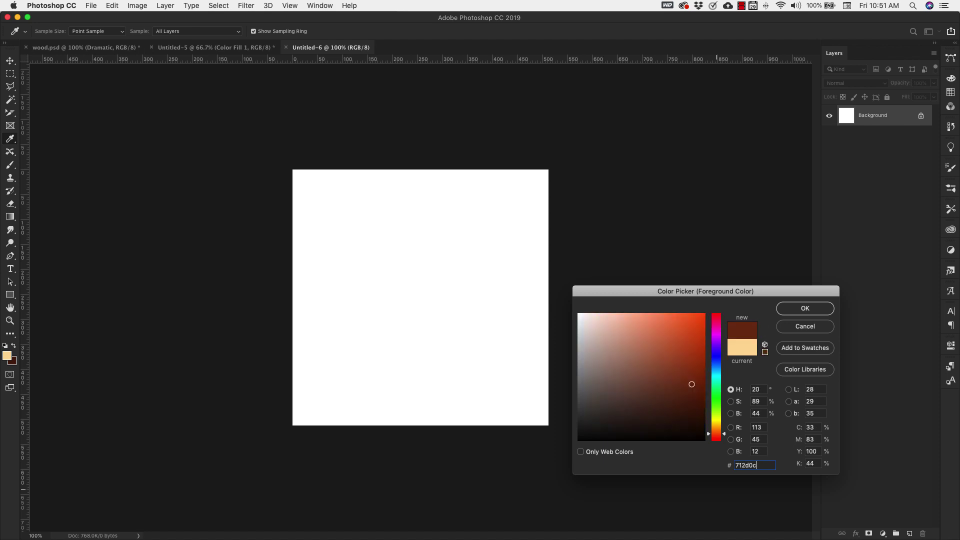
left_click(791, 316)
key("z")
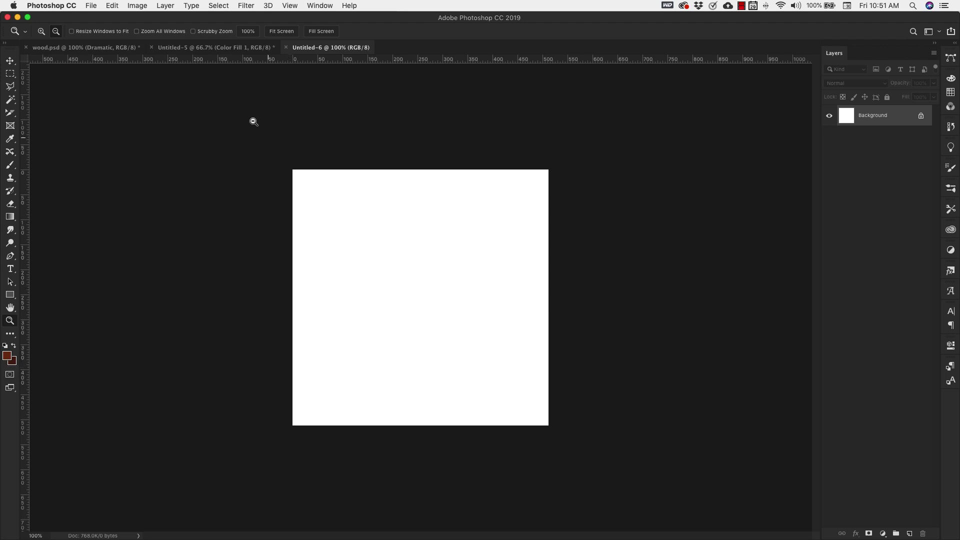
- Fill the Background layer with the Clouds render filter using the two brown colors
left_click(247, 6)
mouse_move(275, 193)
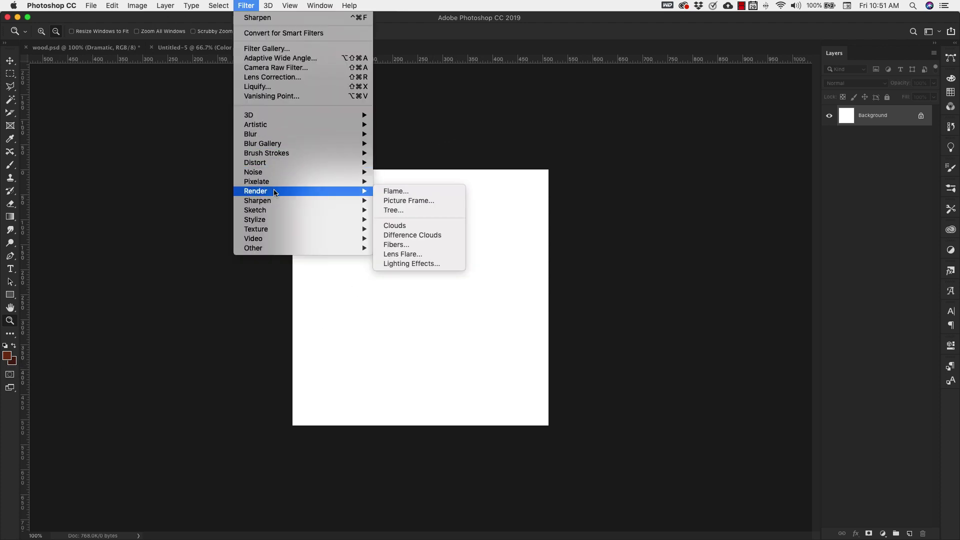
left_click(405, 228)
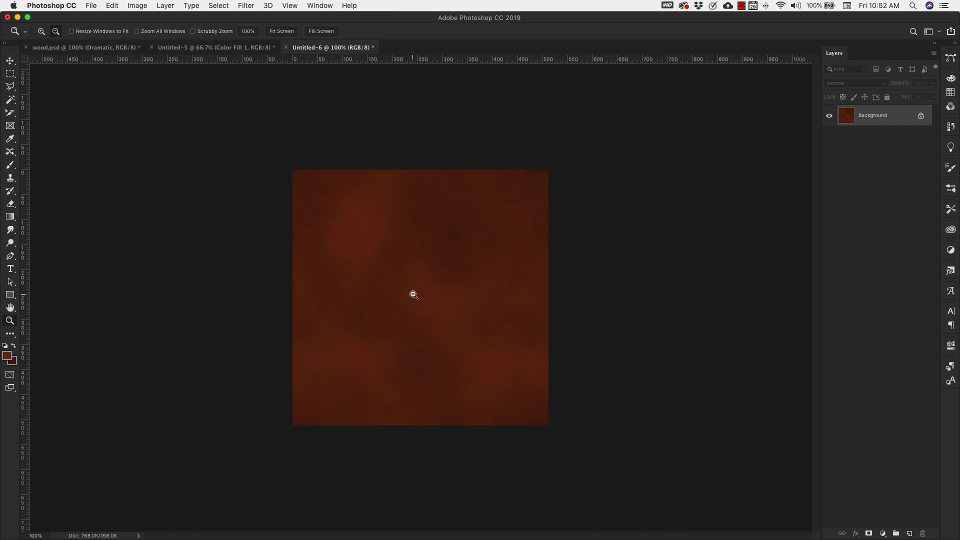
- Apply the Difference Clouds filter to the Background layer four times in a row
left_click(246, 6)
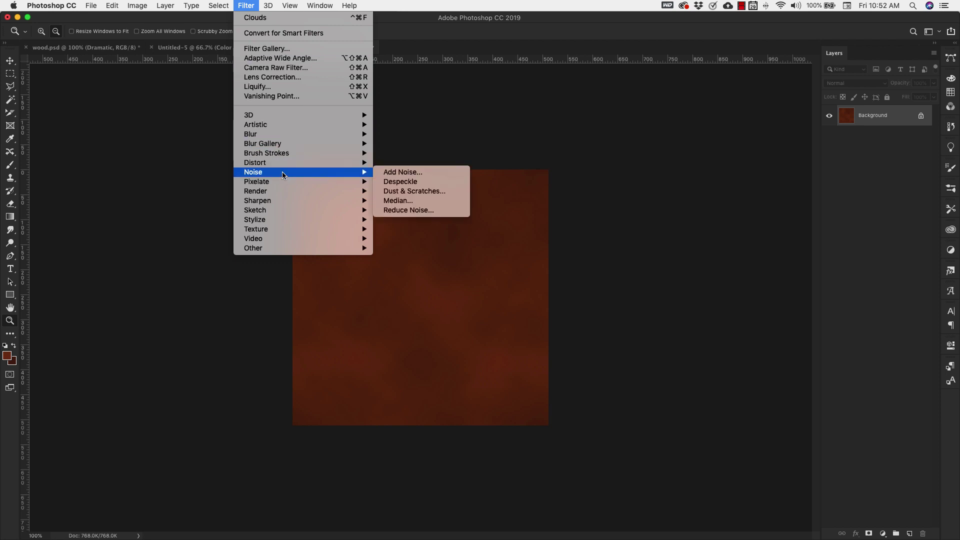
mouse_move(296, 194)
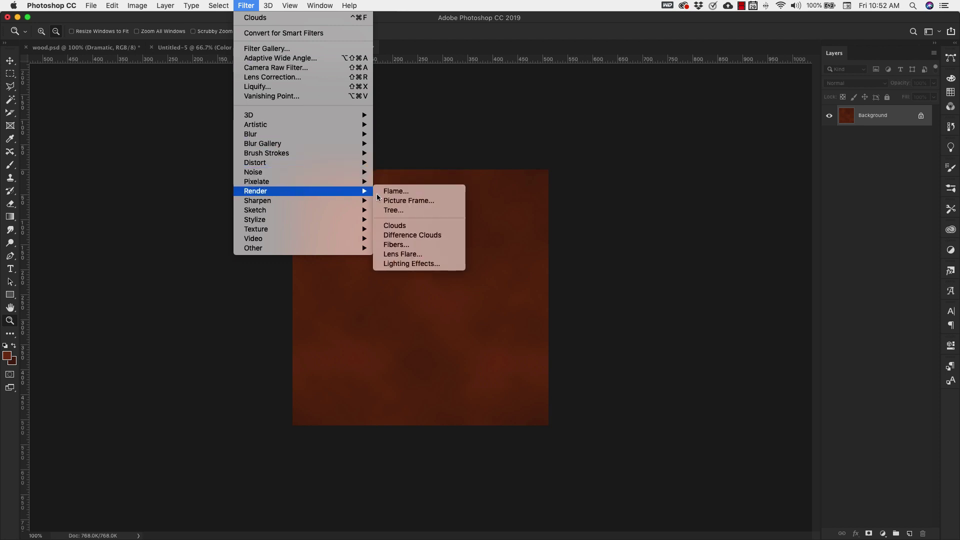
left_click(434, 235)
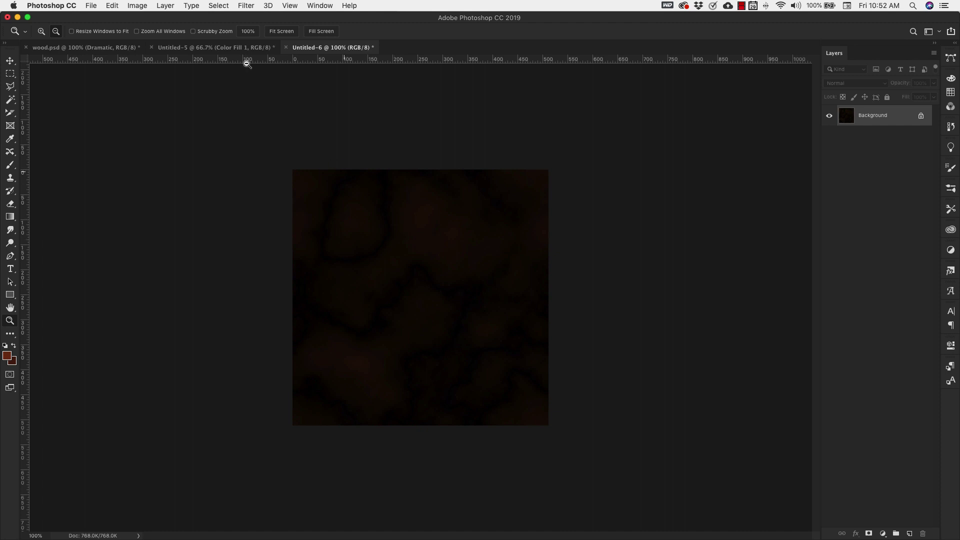
left_click(246, 6)
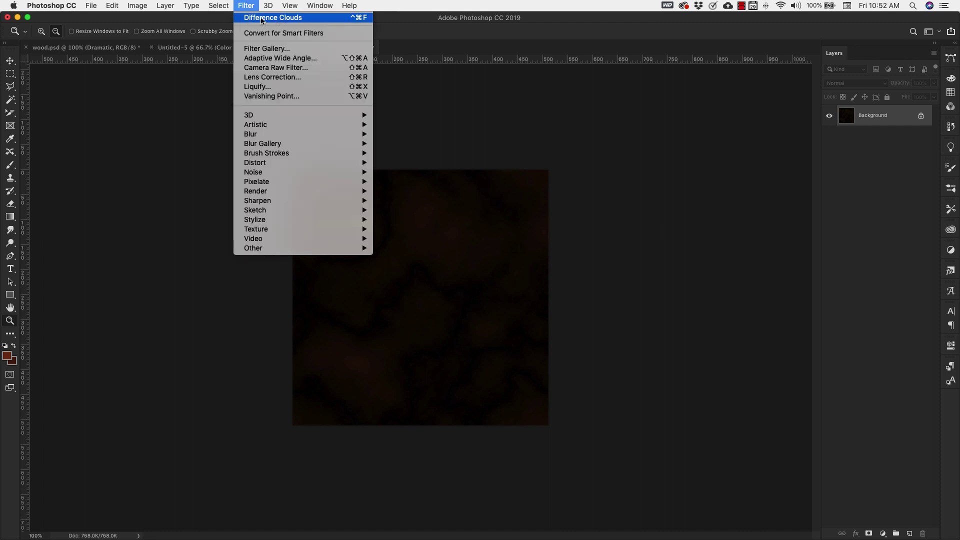
left_click(261, 20)
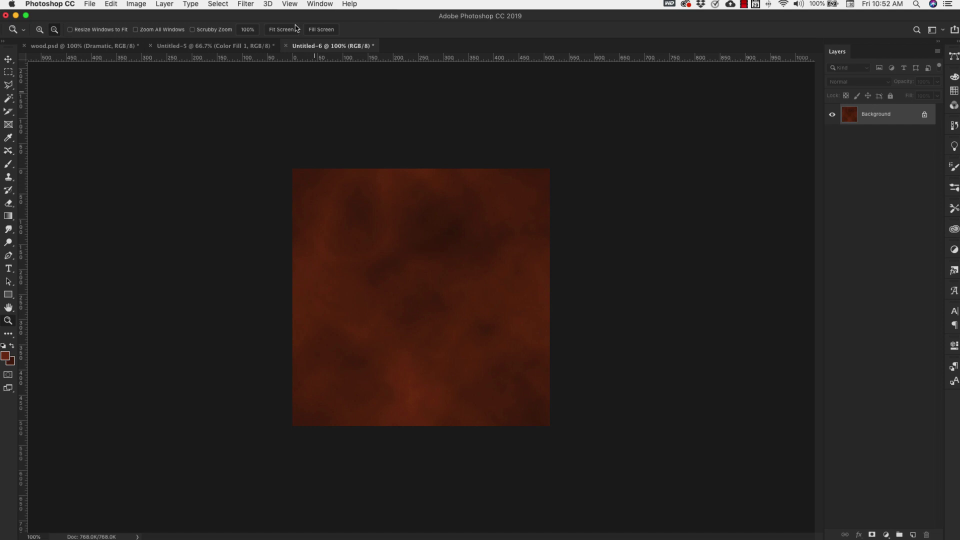
left_click(245, 4)
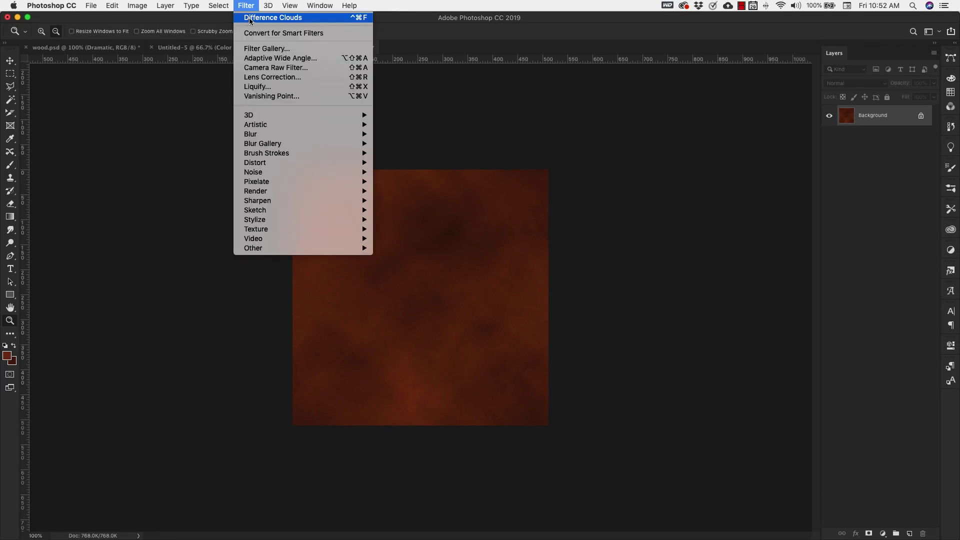
left_click(250, 18)
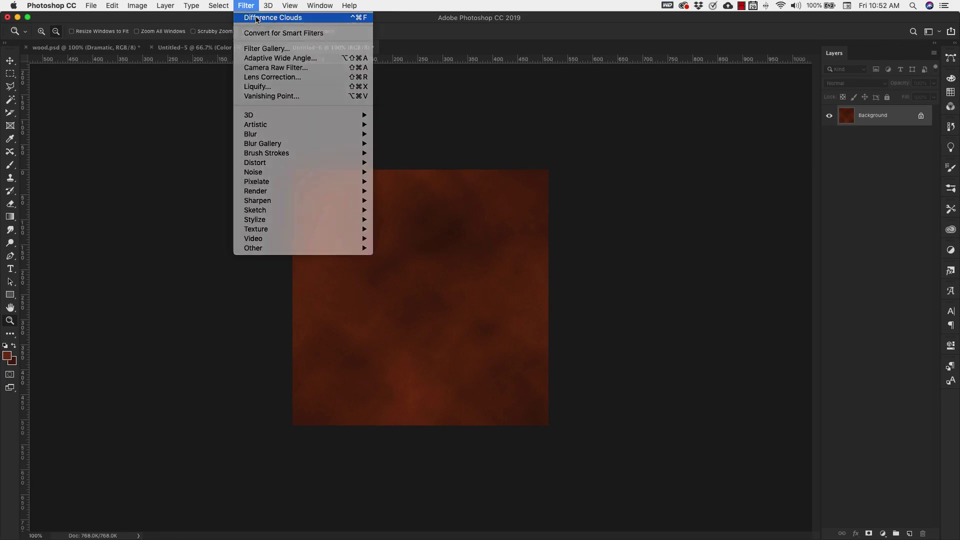
left_click(249, 6)
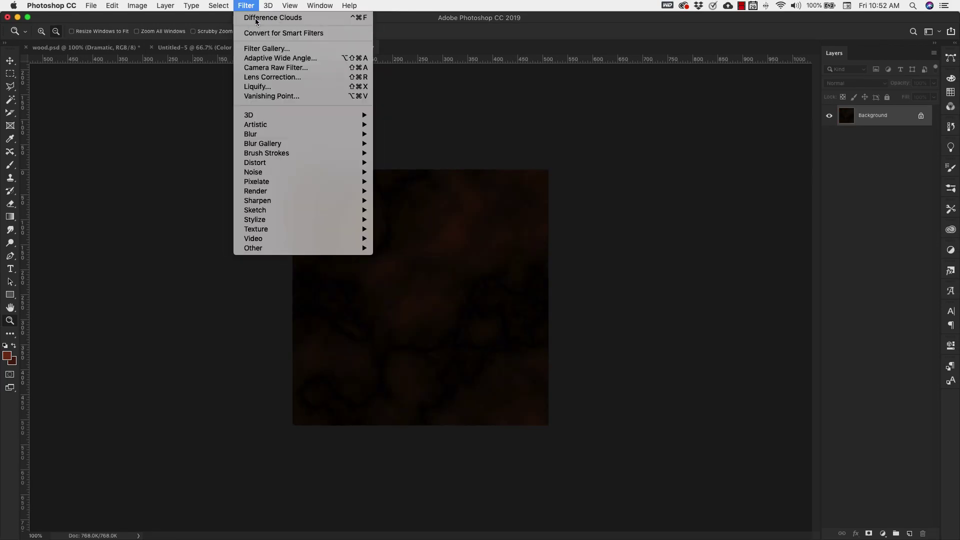
left_click(254, 19)
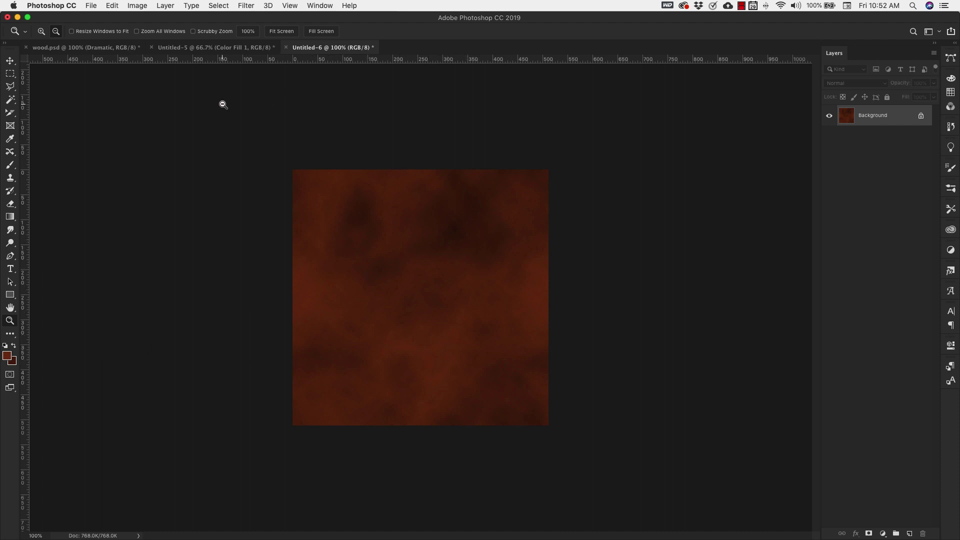
- Distort the clouds with the Shear filter, shaping a wide zigzag curve with undefined areas set to Wrap Around
left_click(246, 6)
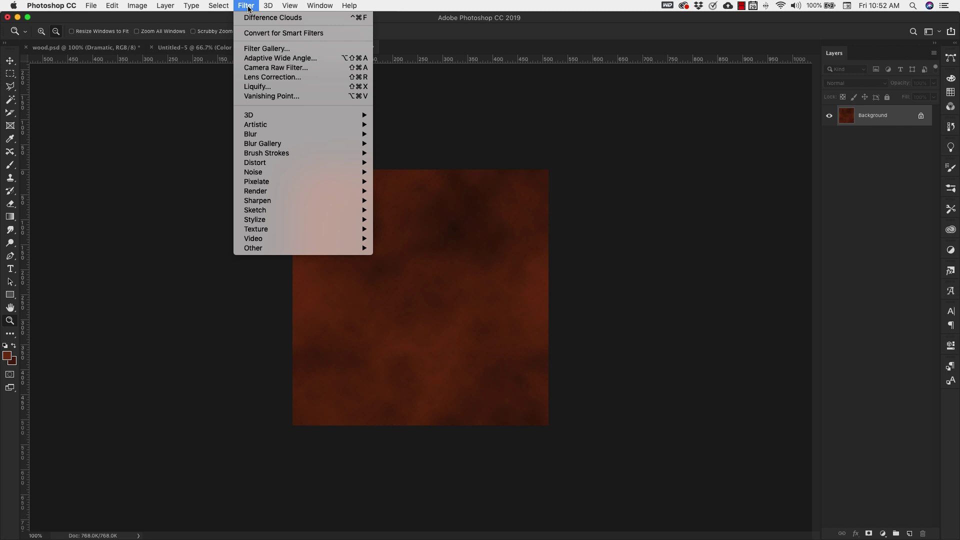
mouse_move(275, 163)
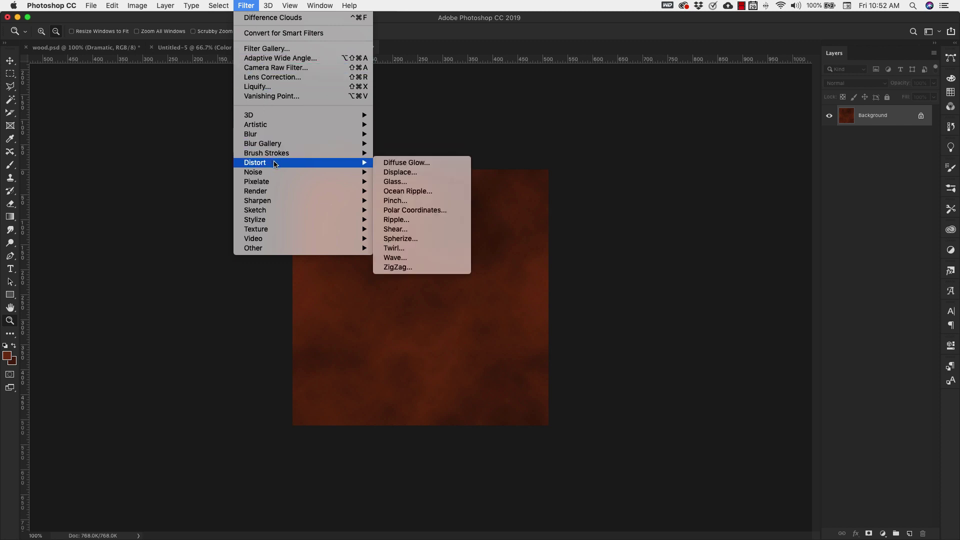
left_click(392, 230)
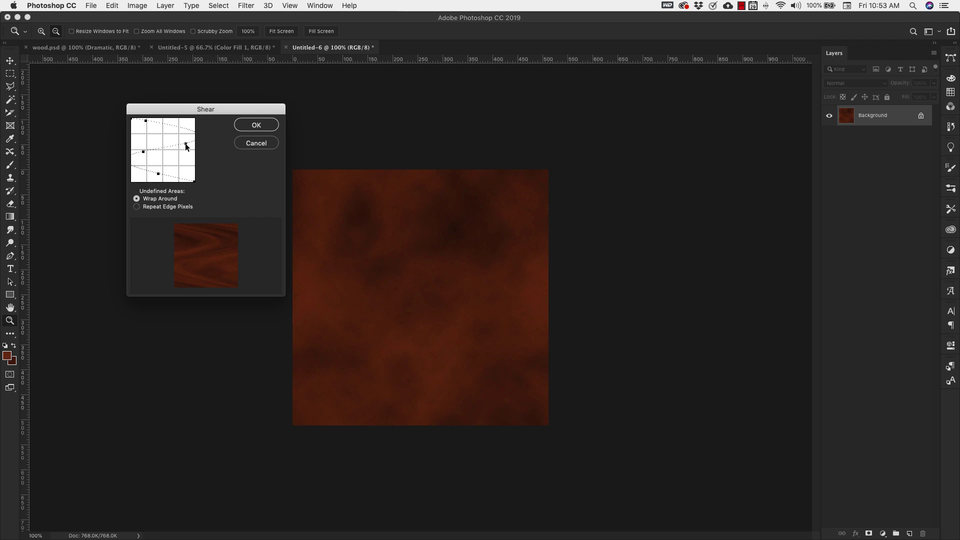
left_click_drag(185, 144, 184, 136)
left_click_drag(143, 151, 152, 151)
left_click_drag(190, 183, 196, 183)
key("Return")
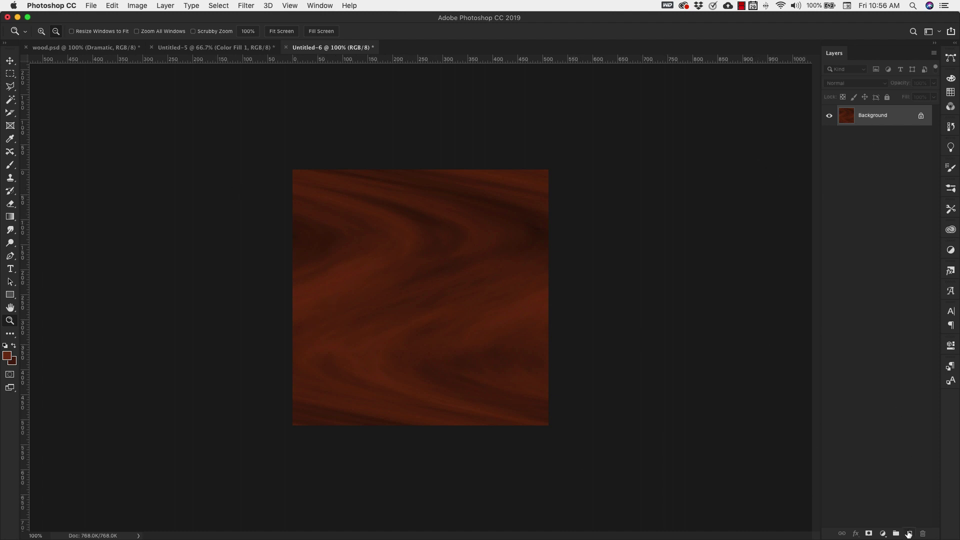
- Add a new layer above the Background and render Fibers on it with variance 20 and strength 10
left_click(909, 535)
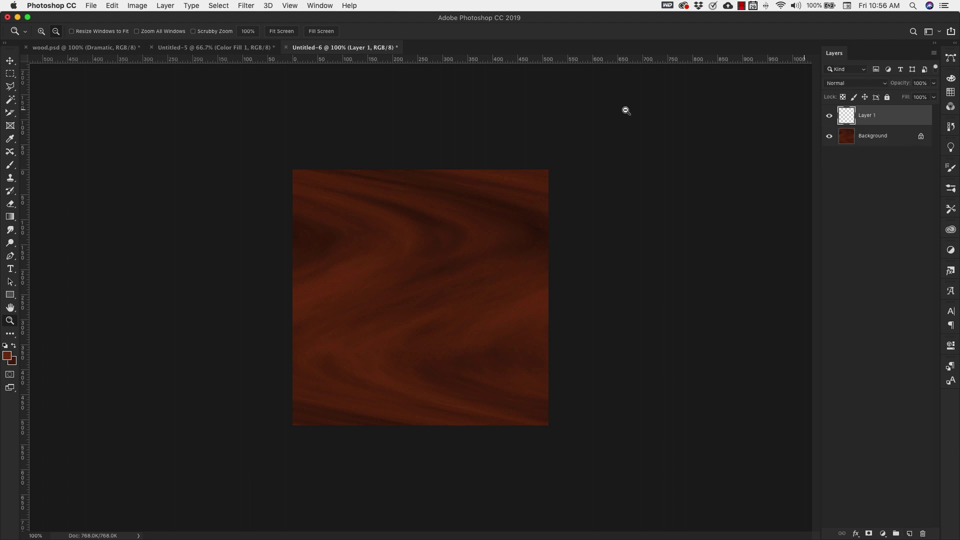
left_click(246, 6)
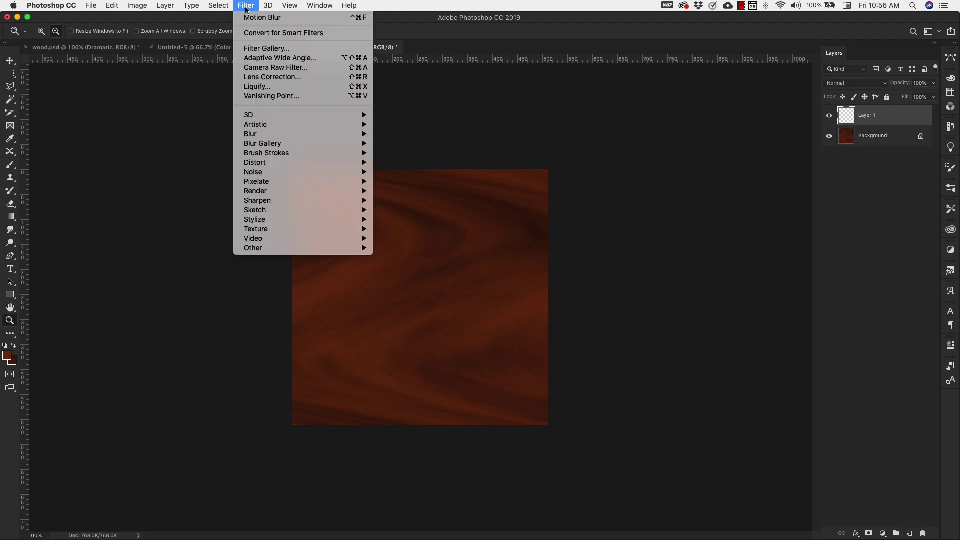
mouse_move(345, 191)
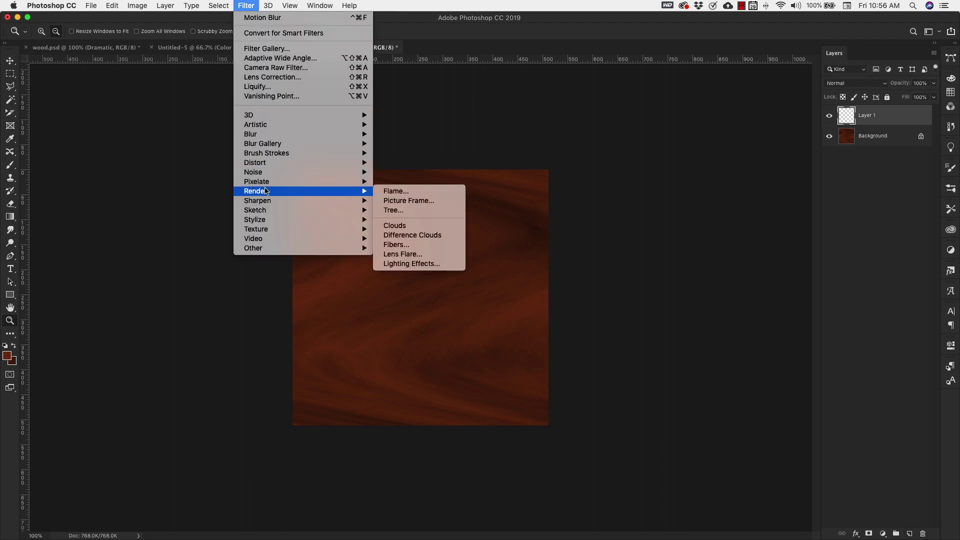
left_click(392, 246)
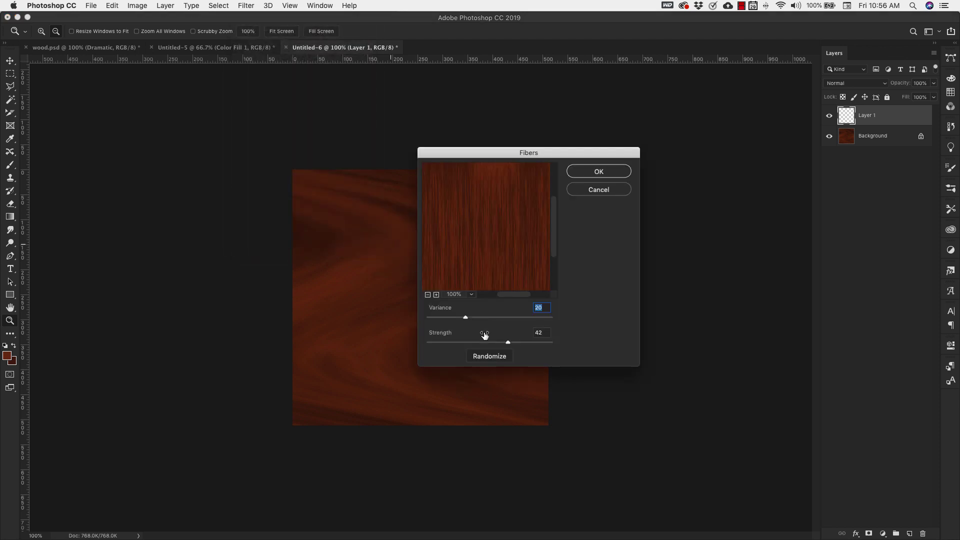
double_click(541, 333)
type("10")
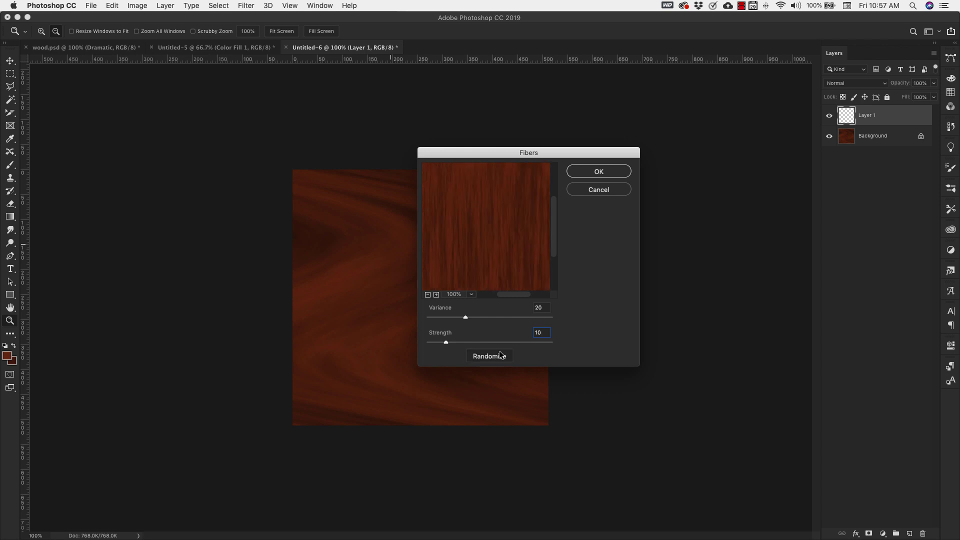
left_click(582, 170)
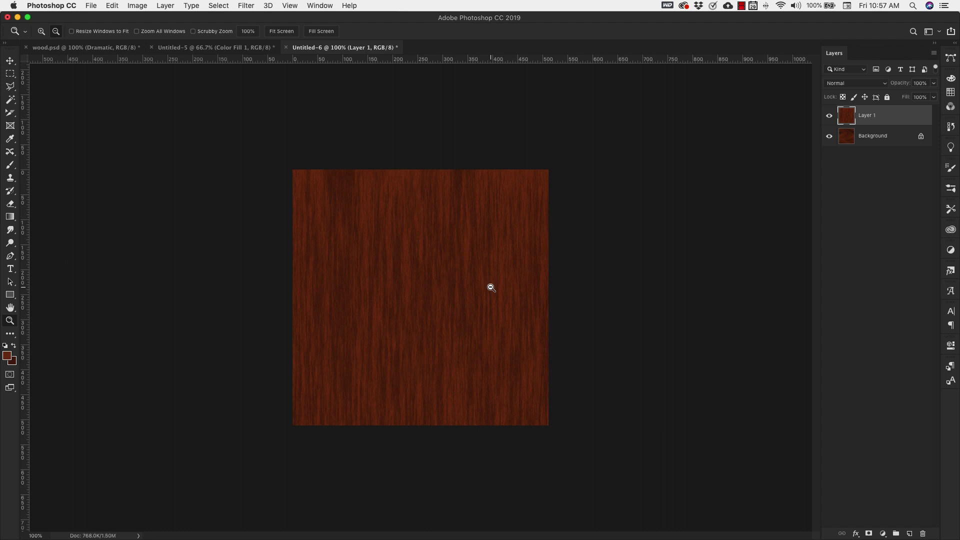
- Set the fiber layer's blend mode to Overlay and rotate the layer 90° clockwise
left_click(873, 84)
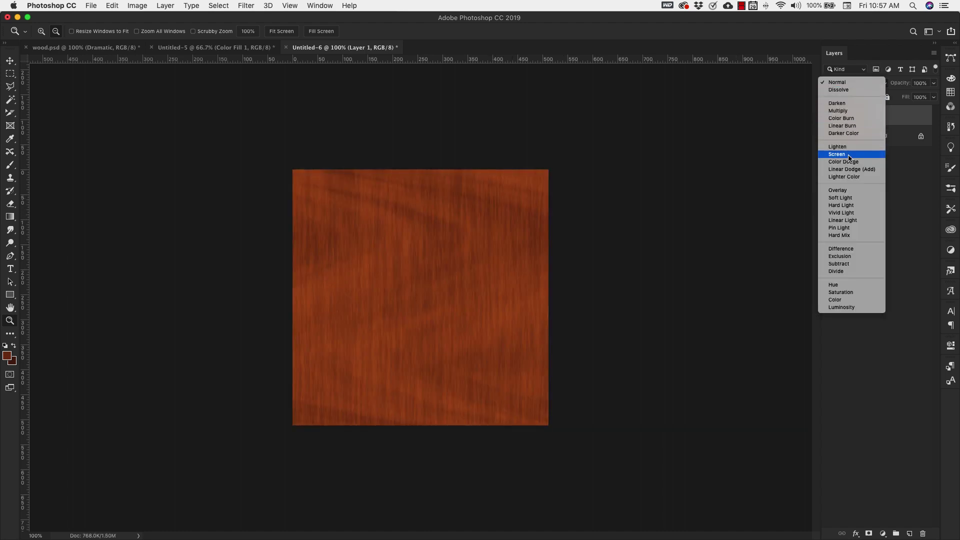
left_click(845, 190)
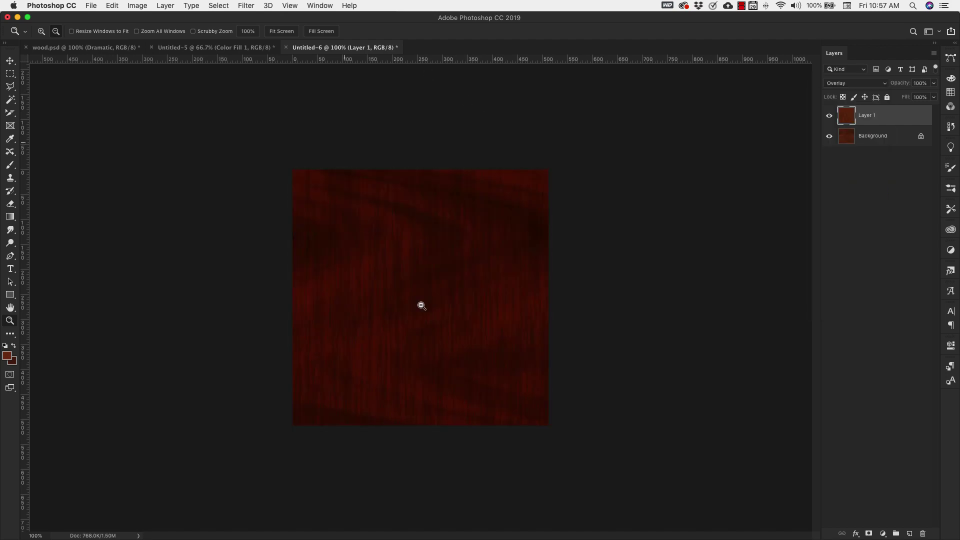
left_click(112, 5)
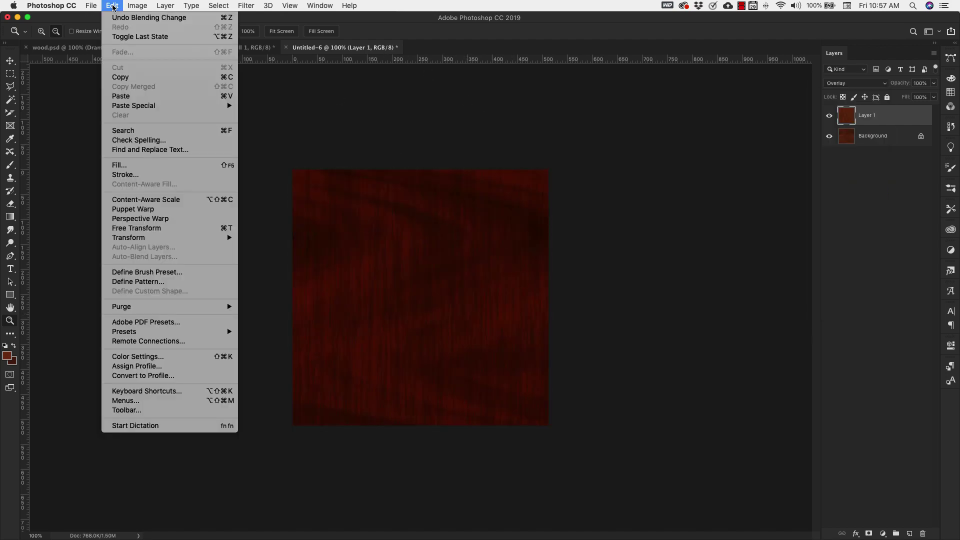
mouse_move(165, 239)
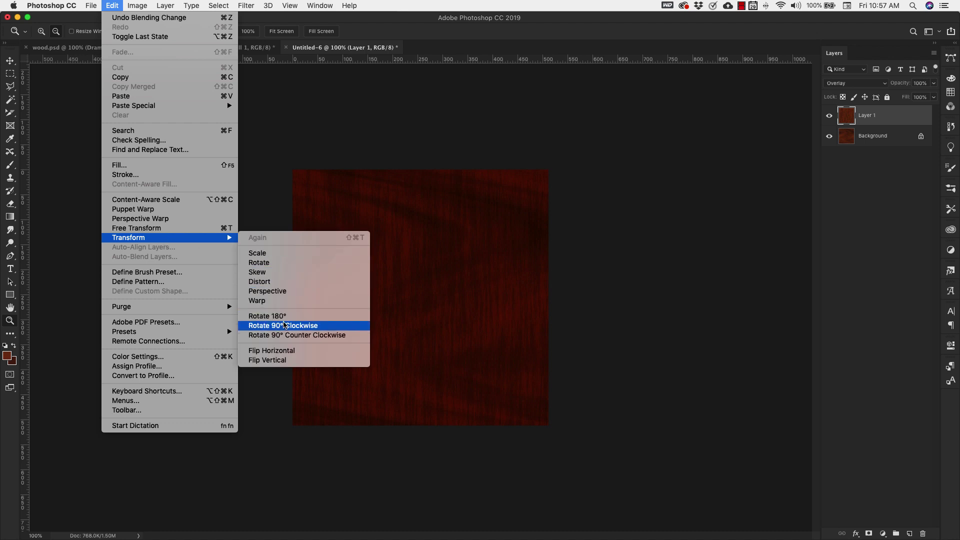
left_click(284, 326)
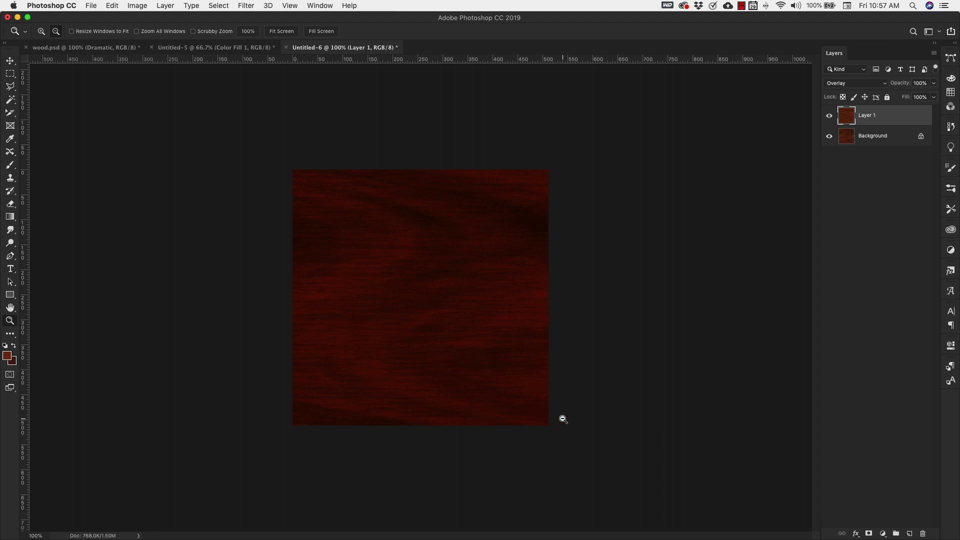
left_click(101, 48)
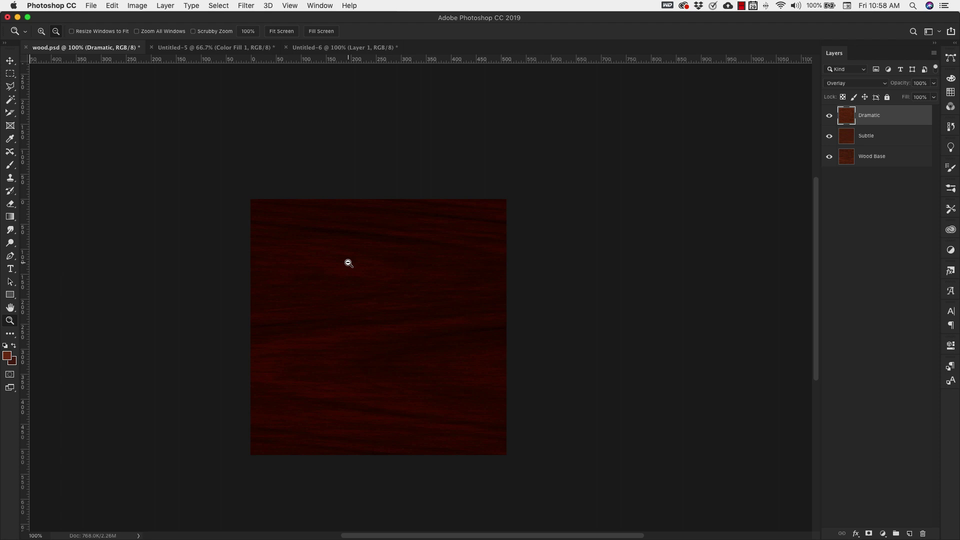
left_click(315, 48)
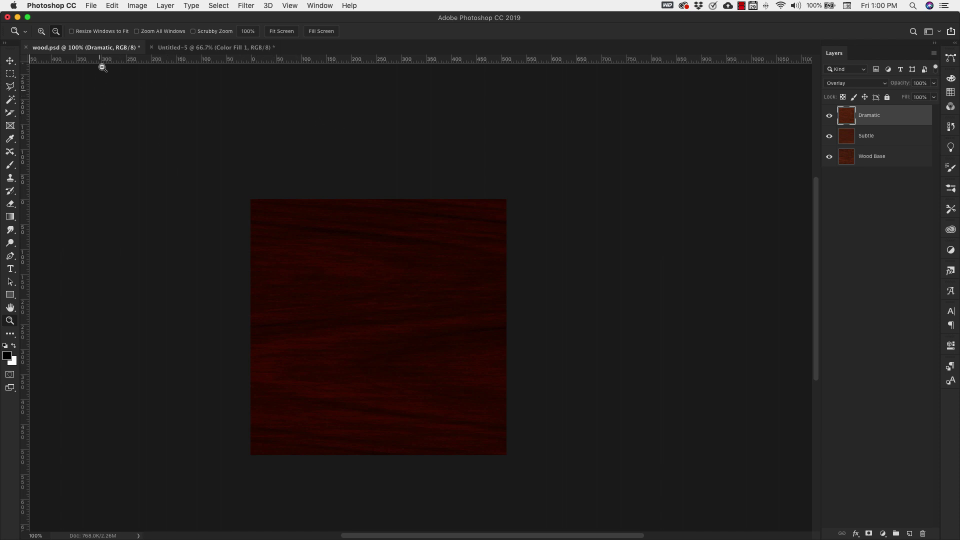
- Create a new RGB document 640 pixels wide and 128 pixels high at 72 pixels/inch with a white background
left_click(91, 8)
left_click(120, 69)
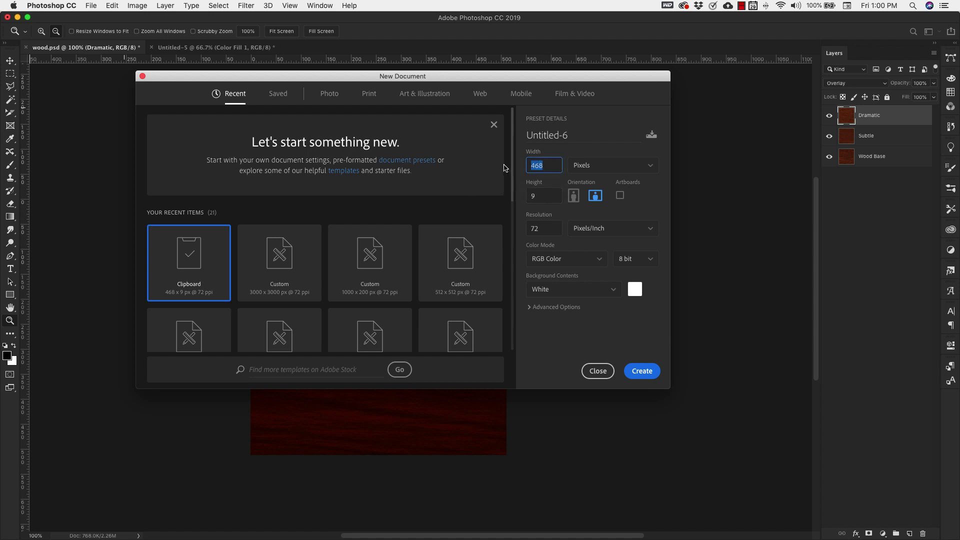
type("640")
key("Tab")
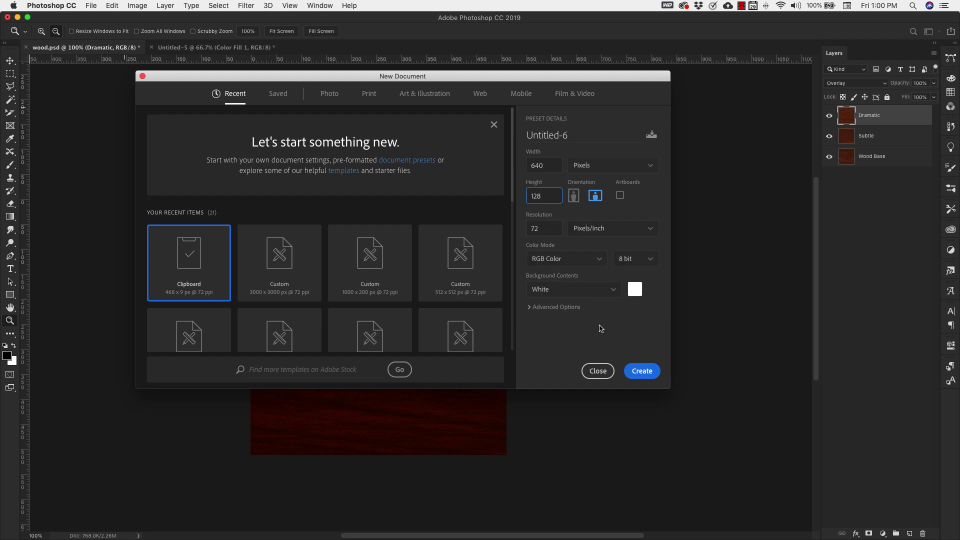
left_click(642, 371)
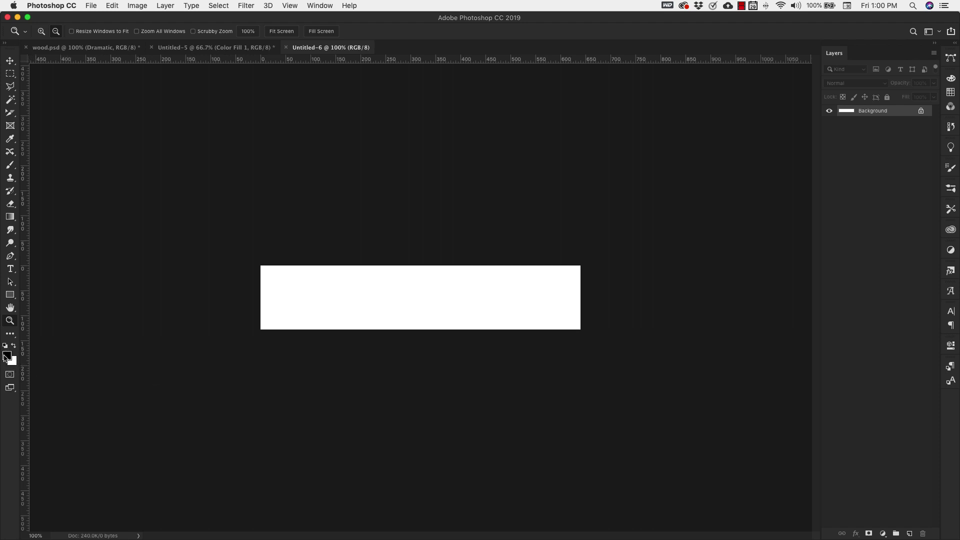
- Render black and white Clouds on the Background layer and unlock it into a regular layer
left_click(247, 6)
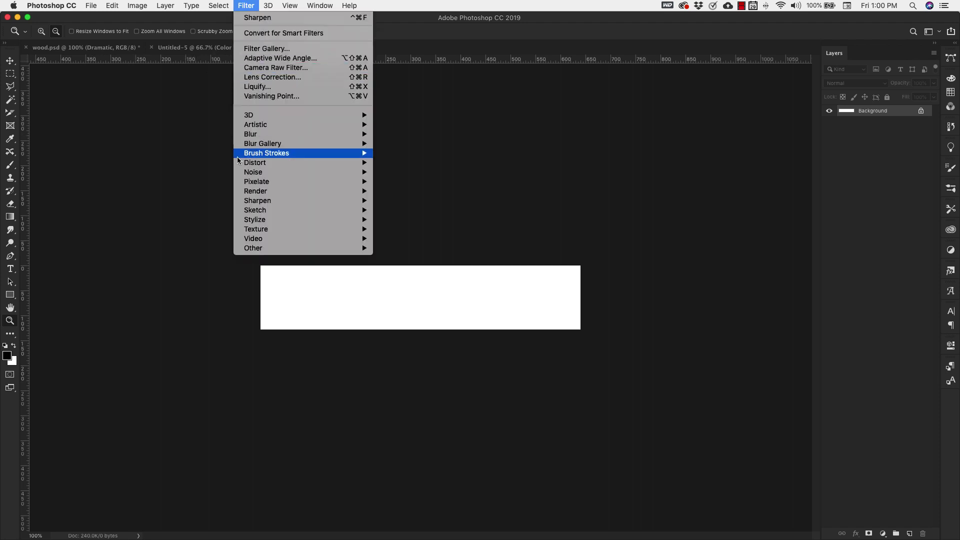
mouse_move(361, 191)
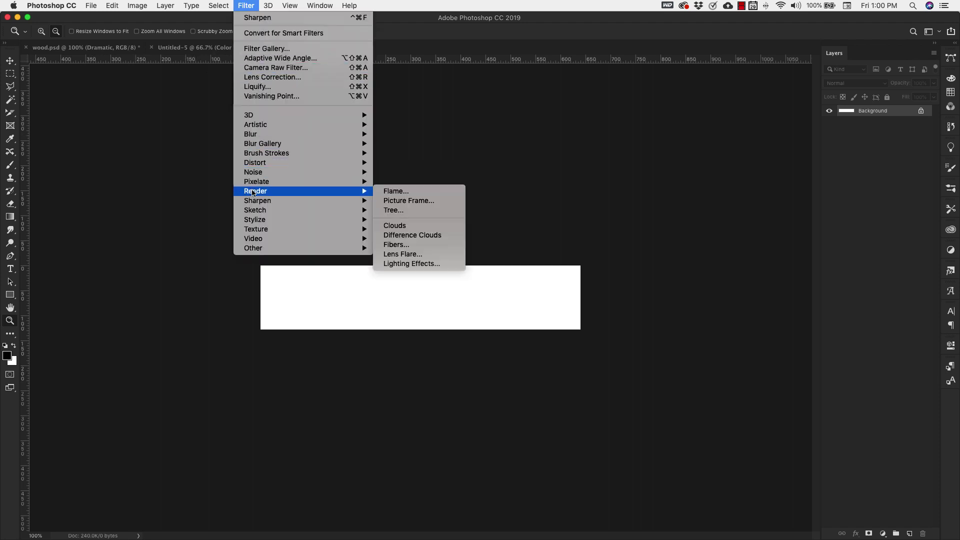
left_click(393, 226)
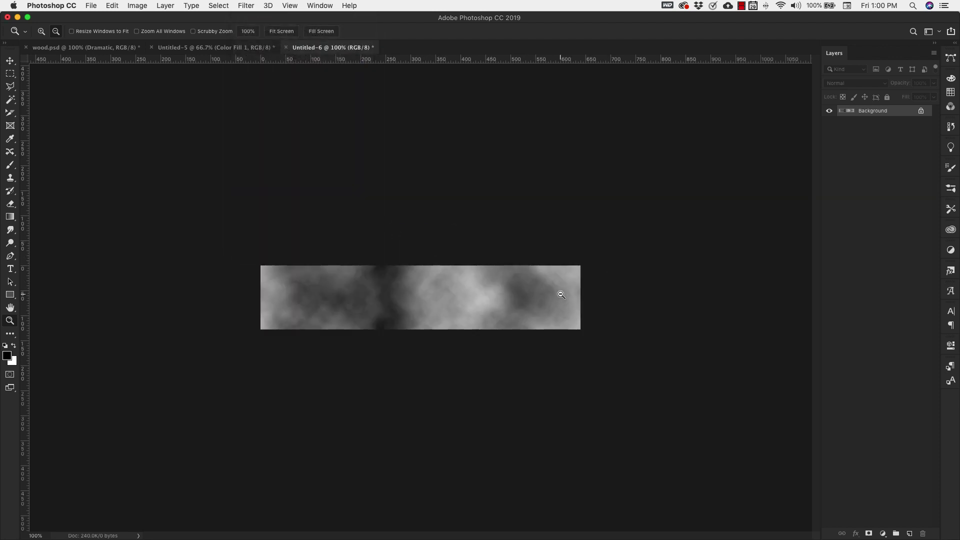
left_click(921, 111)
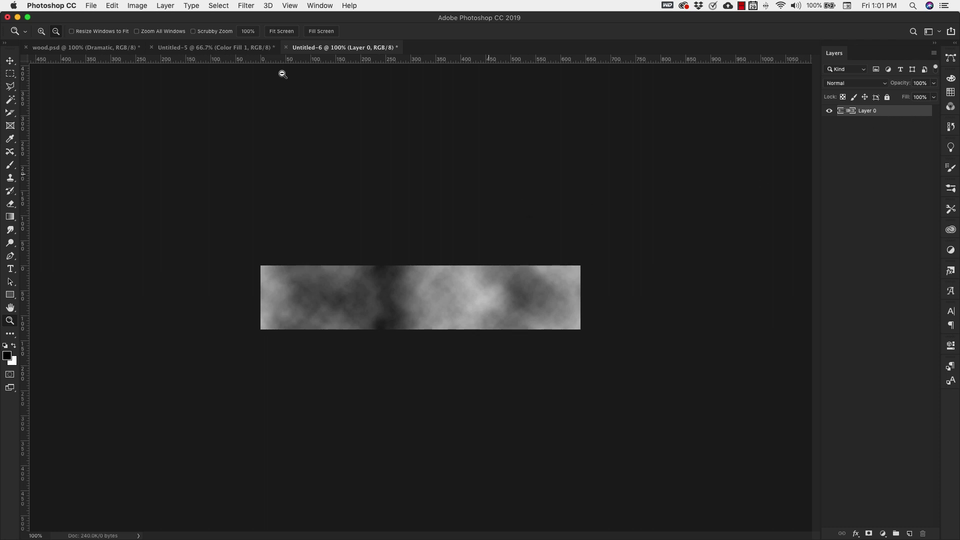
- Extend the canvas height to 640 pixels, keeping the cloud strip anchored at the center
left_click(138, 6)
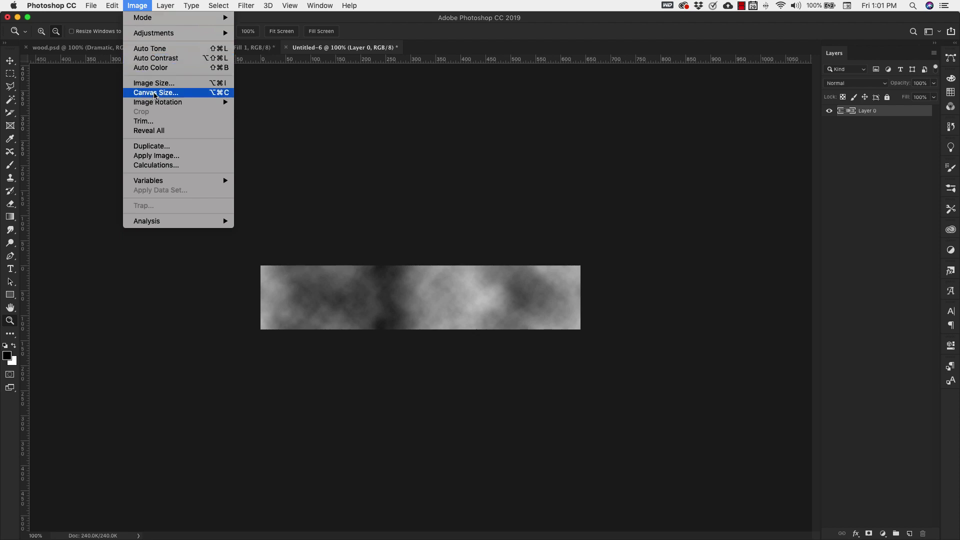
left_click(155, 93)
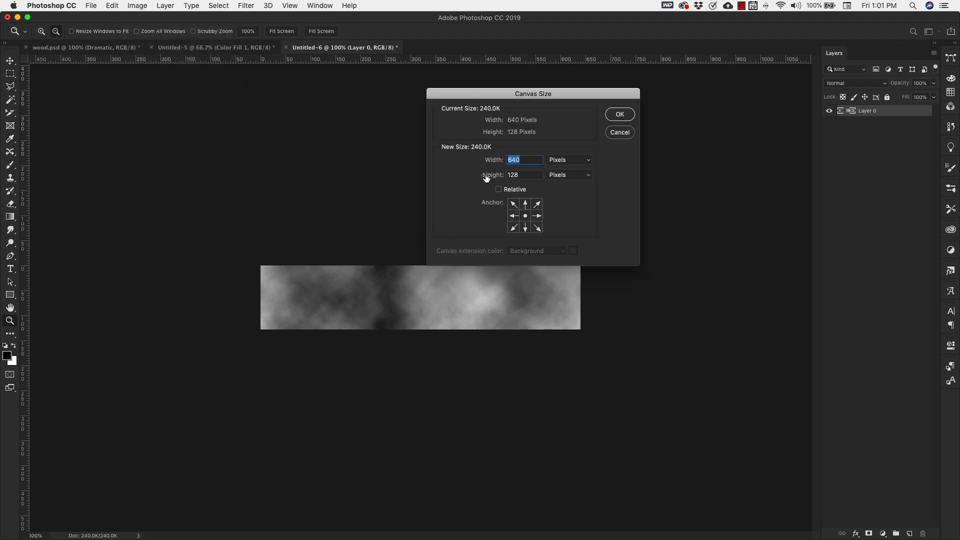
double_click(523, 175)
type("640")
left_click(619, 115)
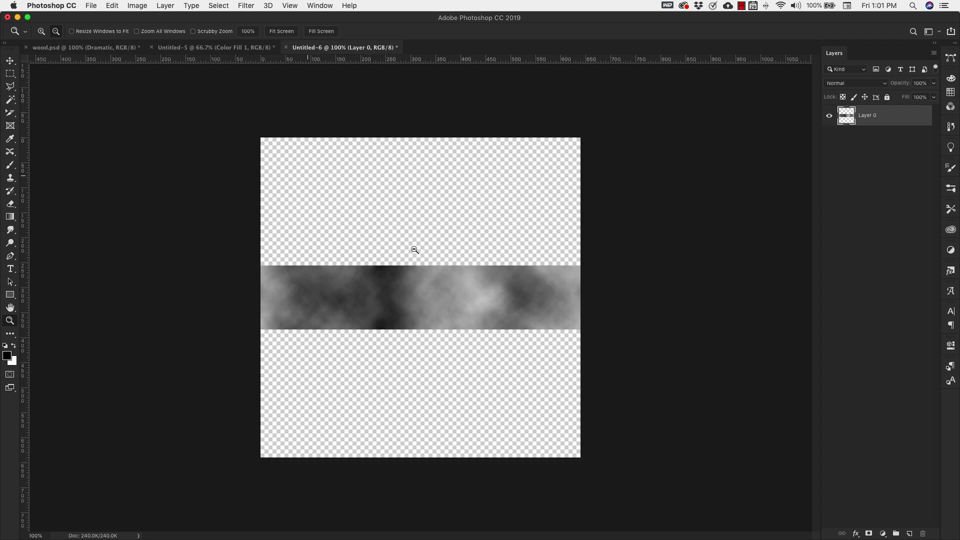
- Stretch the cloud strip vertically to 500% height so it fills the whole canvas from upper to lower edge
key("v")
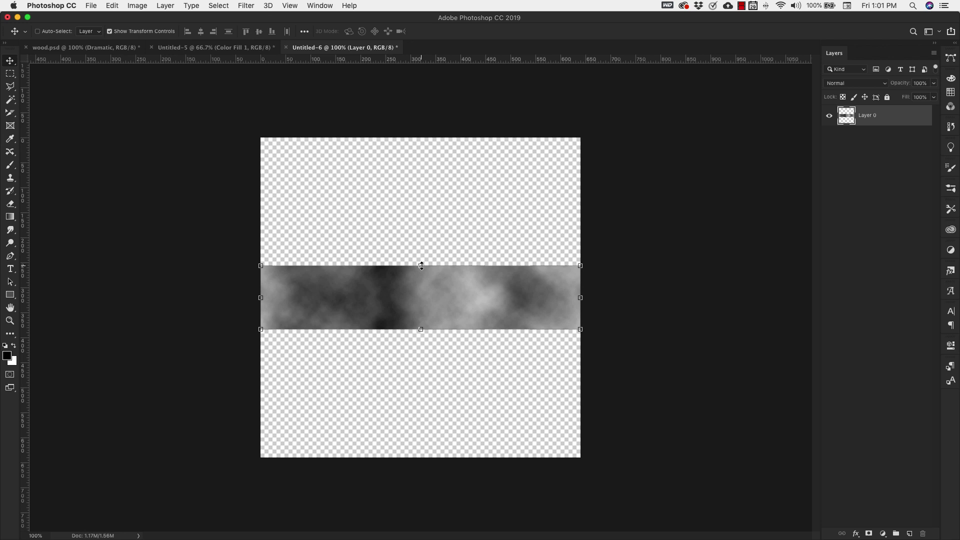
left_click_drag(421, 266, 419, 139)
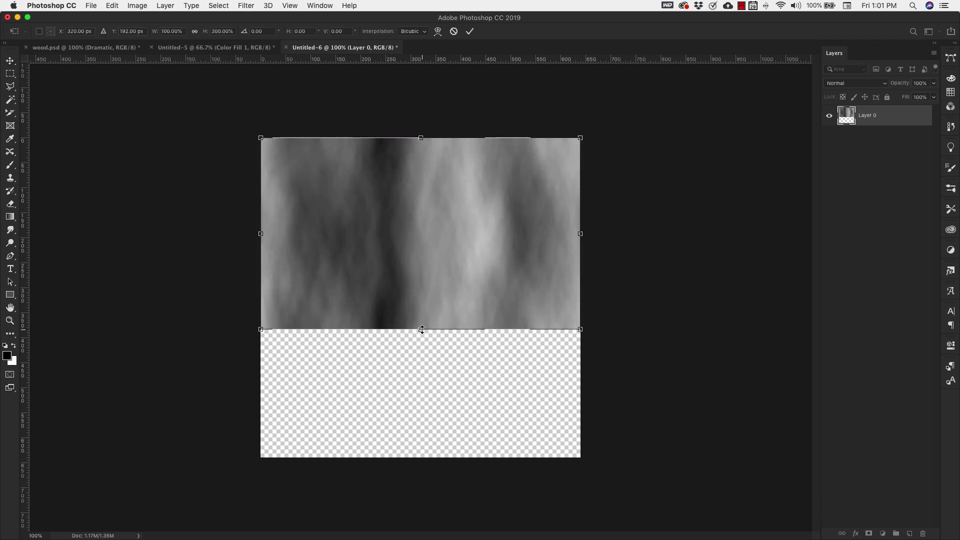
left_click_drag(422, 329, 430, 457)
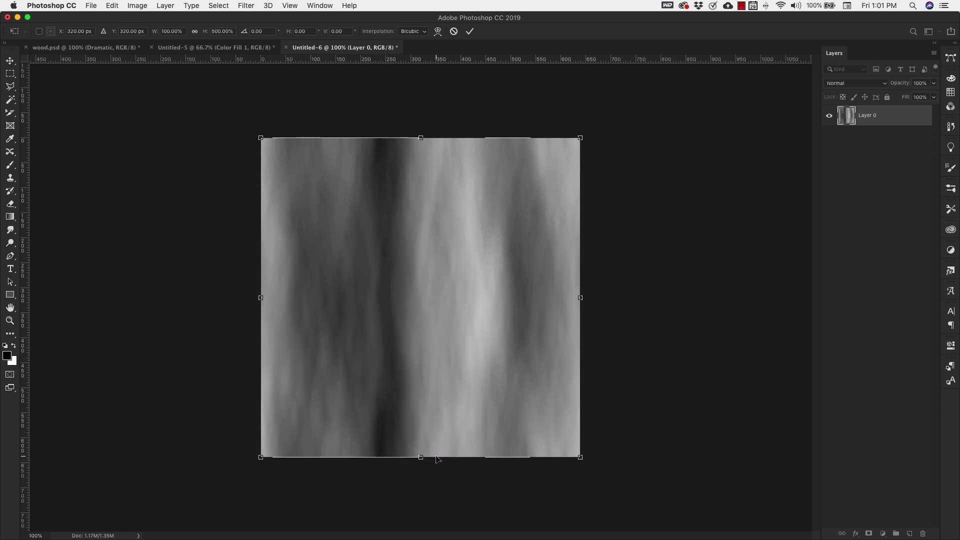
key("Return")
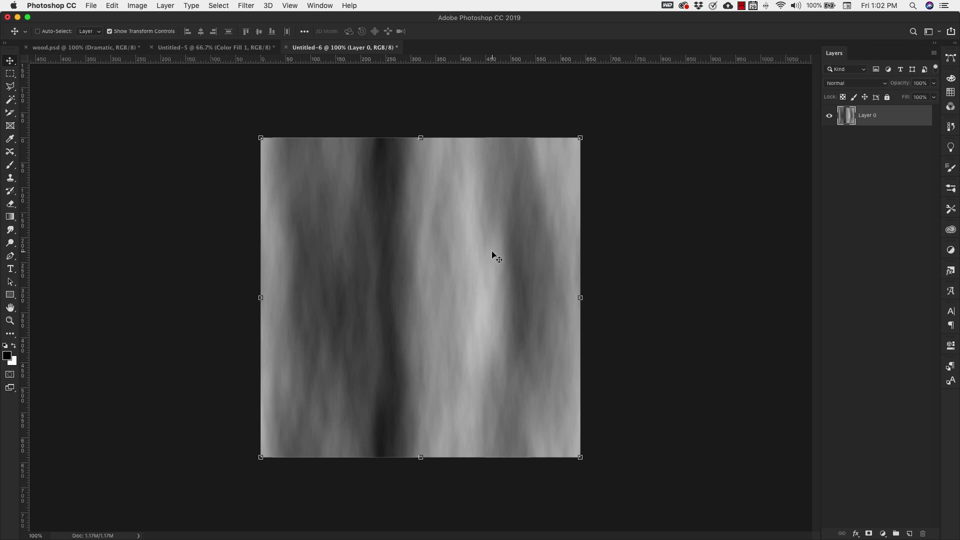
- Apply a Motion Blur to the stretched clouds with an angle of 90° and a distance of 375 pixels
left_click(246, 6)
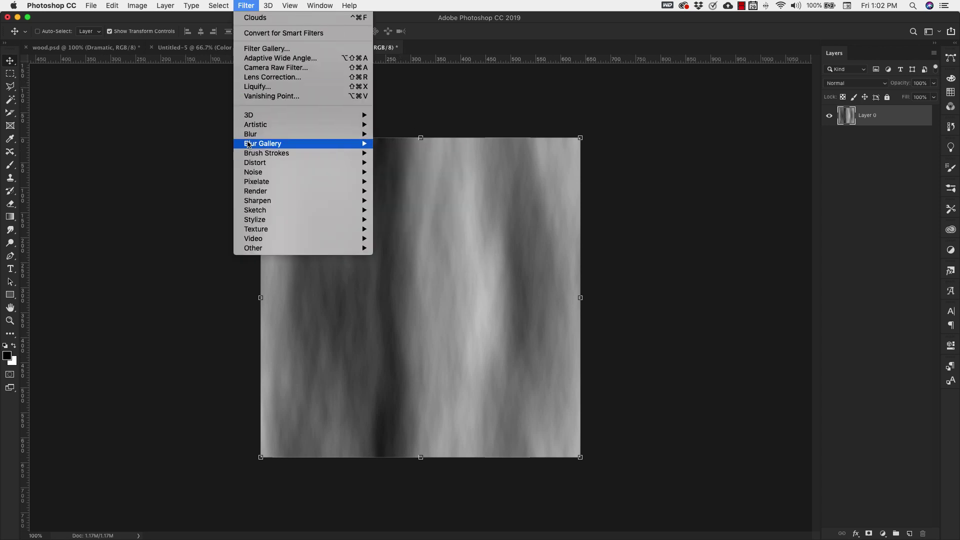
mouse_move(252, 138)
left_click(405, 191)
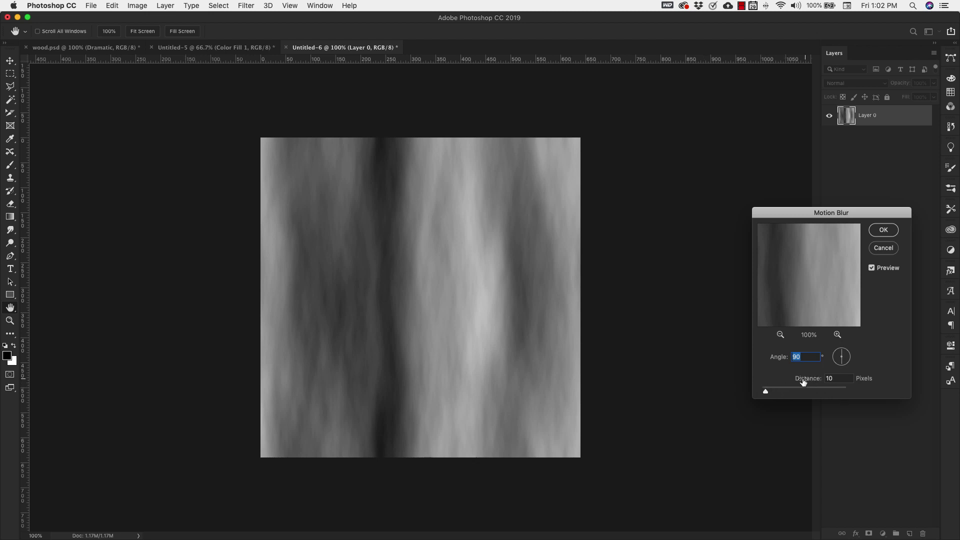
left_click_drag(766, 393, 825, 390)
double_click(832, 378)
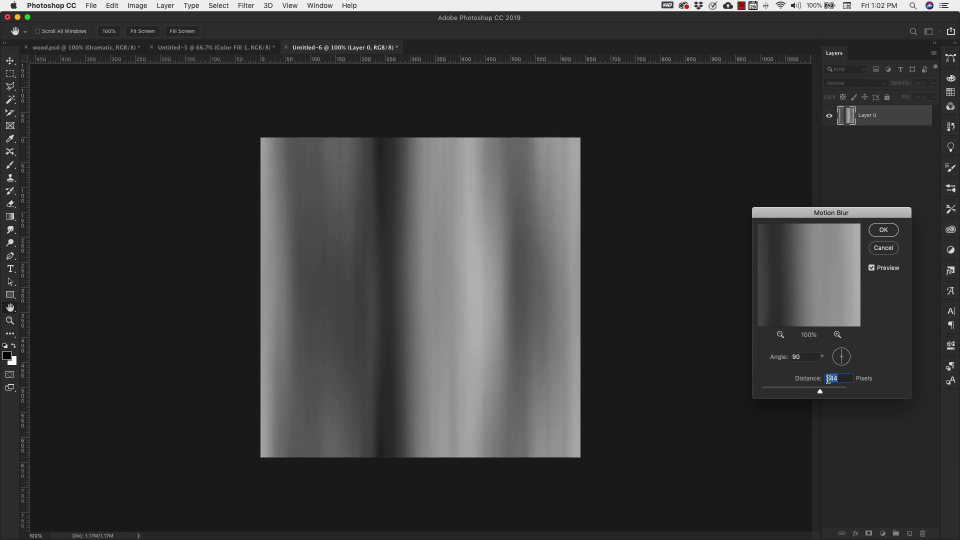
type("375")
left_click(876, 234)
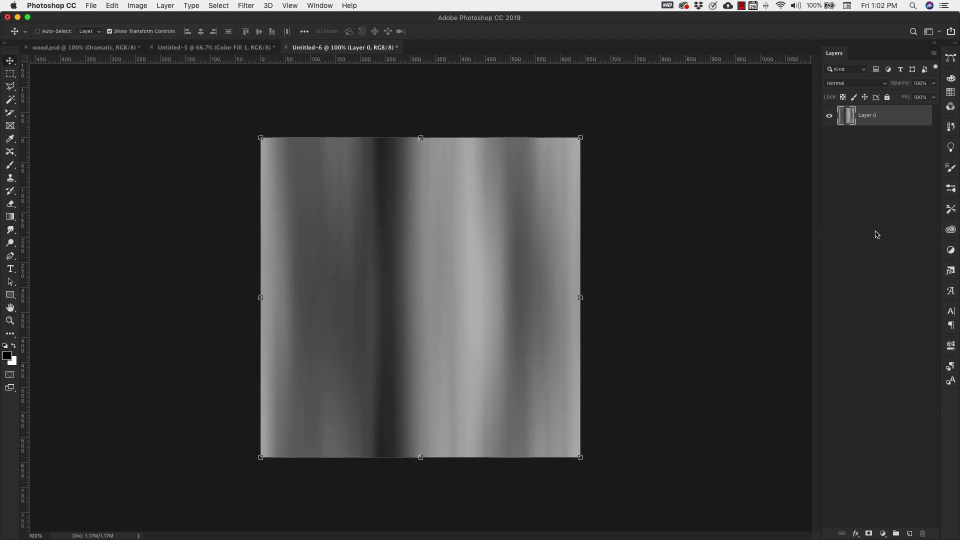
- Offset the blurred image 320 pixels right and 320 pixels down with undefined areas set to Wrap Around
left_click(252, 6)
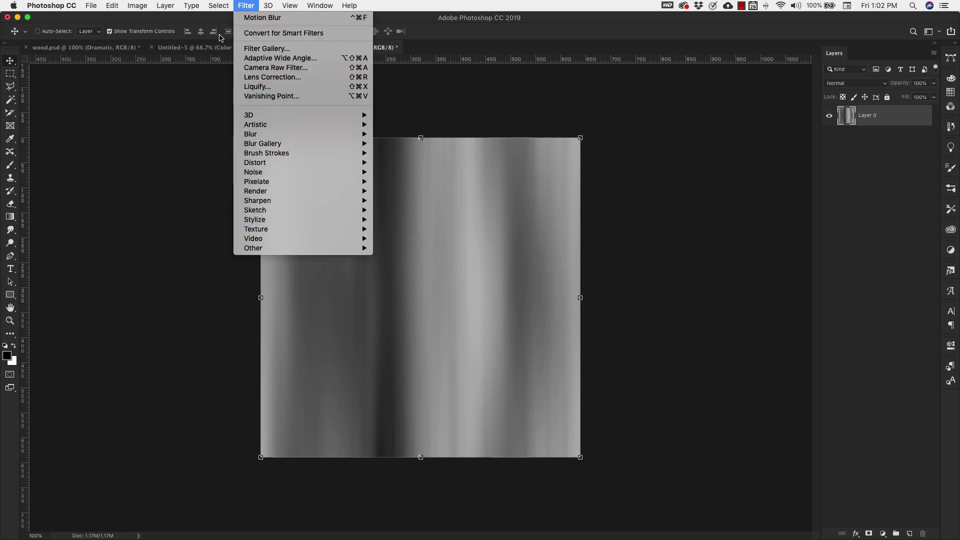
mouse_move(254, 251)
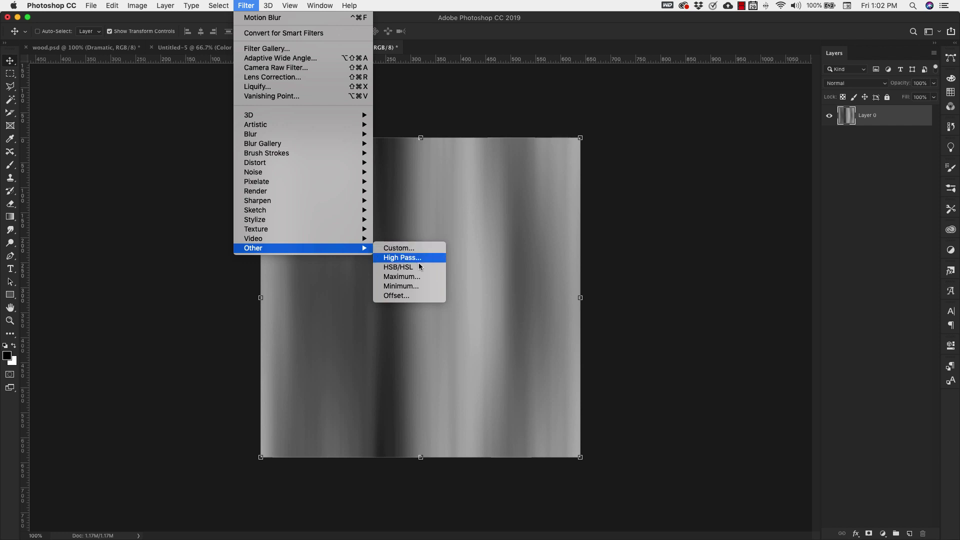
left_click(397, 296)
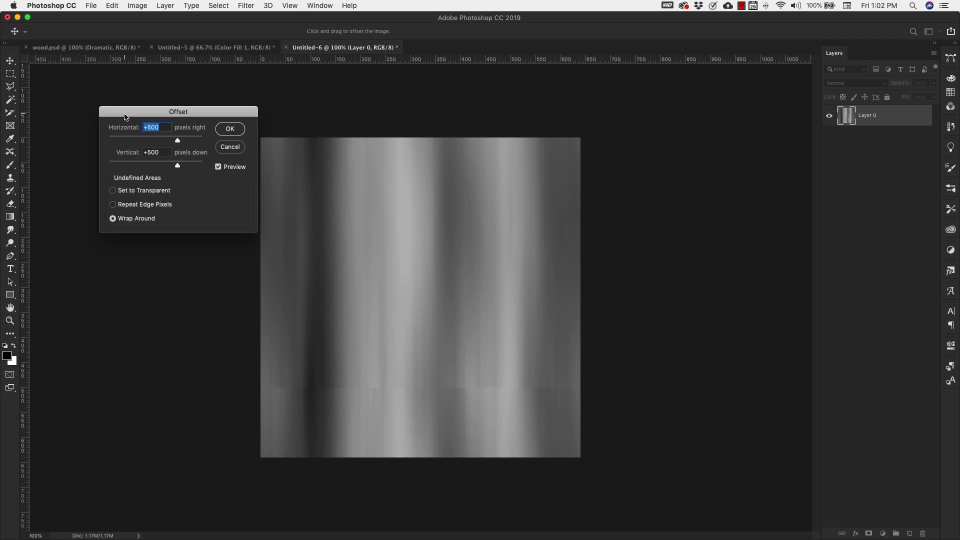
type("320")
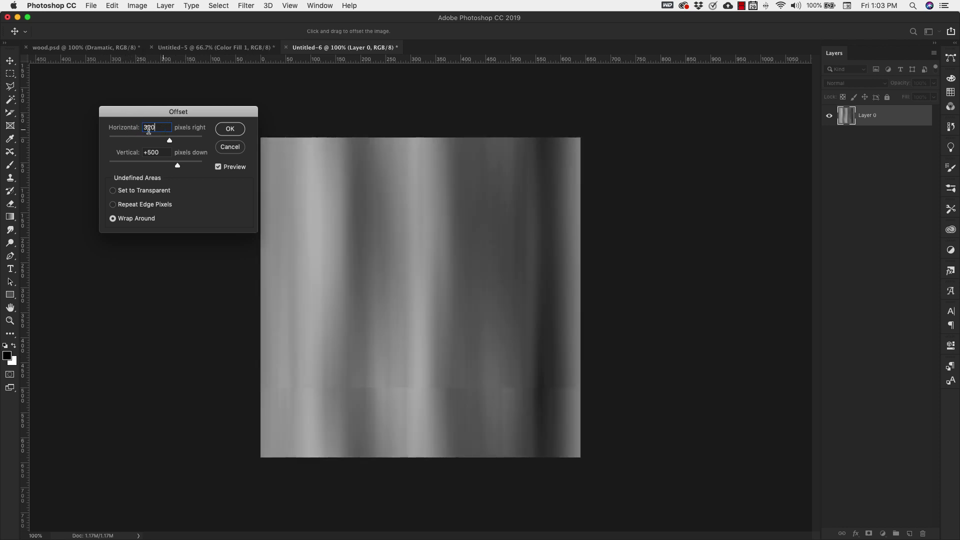
left_click_drag(162, 153, 116, 153)
type("320")
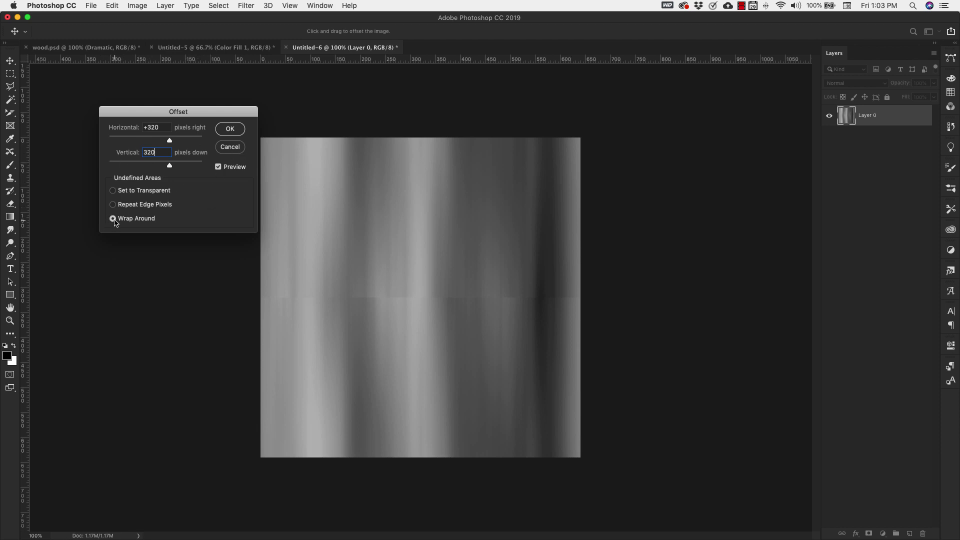
left_click(230, 131)
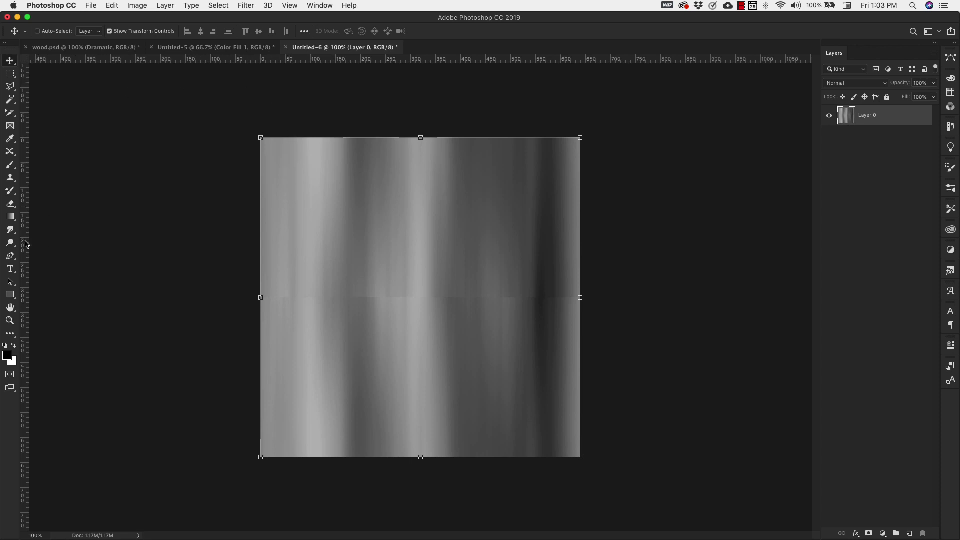
- Smudge away the horizontal seam across the middle of the image using a 175 px soft round brush at 26% strength
left_click(10, 231)
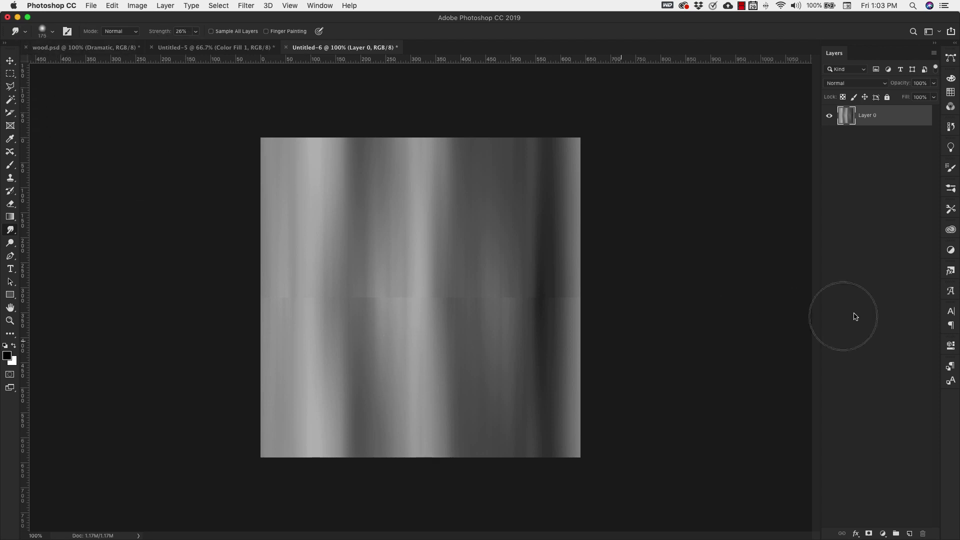
left_click(951, 189)
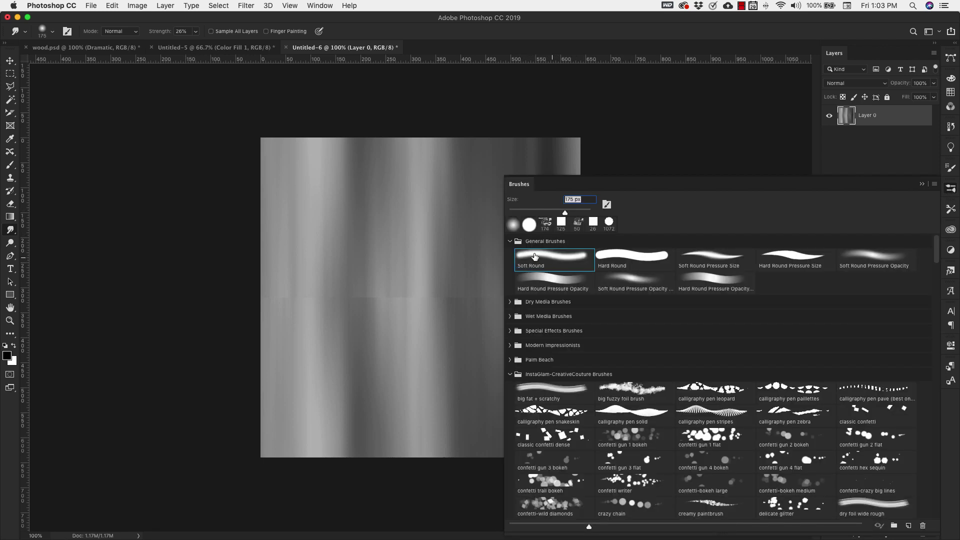
left_click(923, 185)
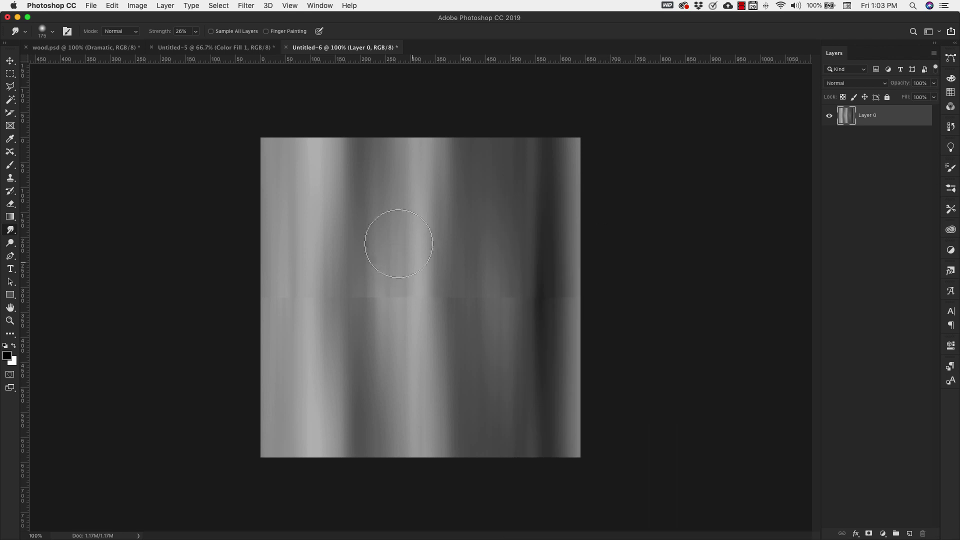
mouse_move(296, 277)
left_mouse_down()
mouse_move(328, 300)
mouse_move(365, 273)
mouse_move(412, 299)
mouse_move(422, 285)
mouse_move(364, 296)
mouse_move(525, 338)
mouse_move(579, 286)
mouse_move(446, 367)
mouse_move(597, 295)
left_mouse_up()
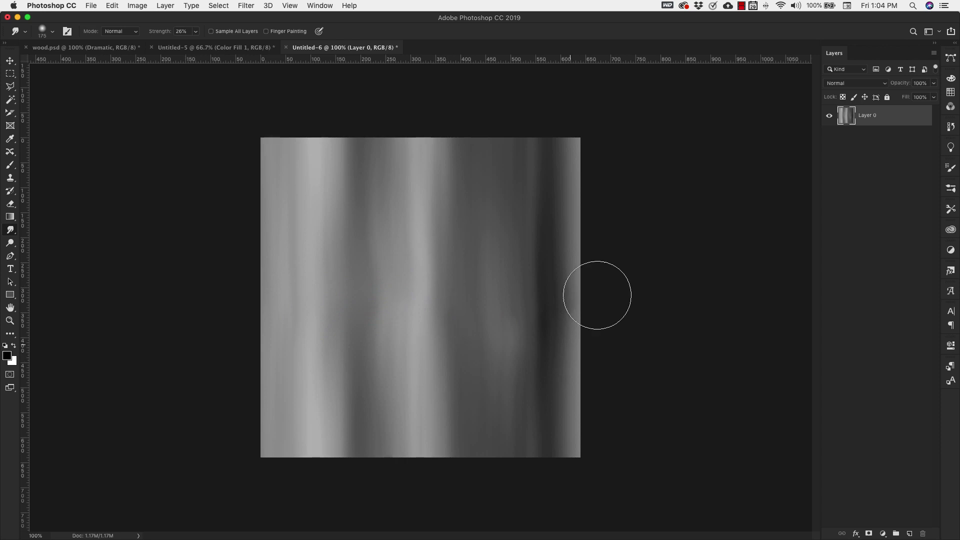
- Posterize the smudged grey streak image with 30 levels
left_click(138, 8)
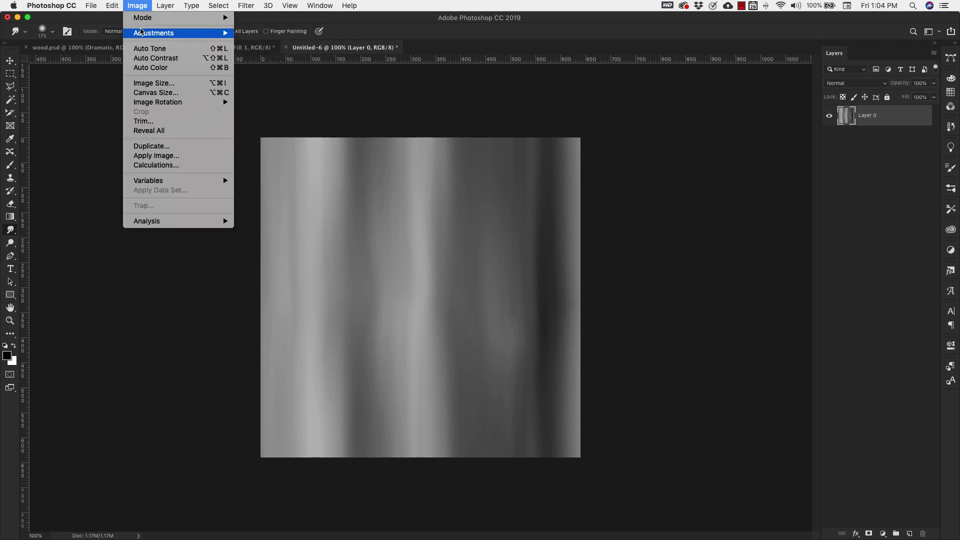
mouse_move(141, 31)
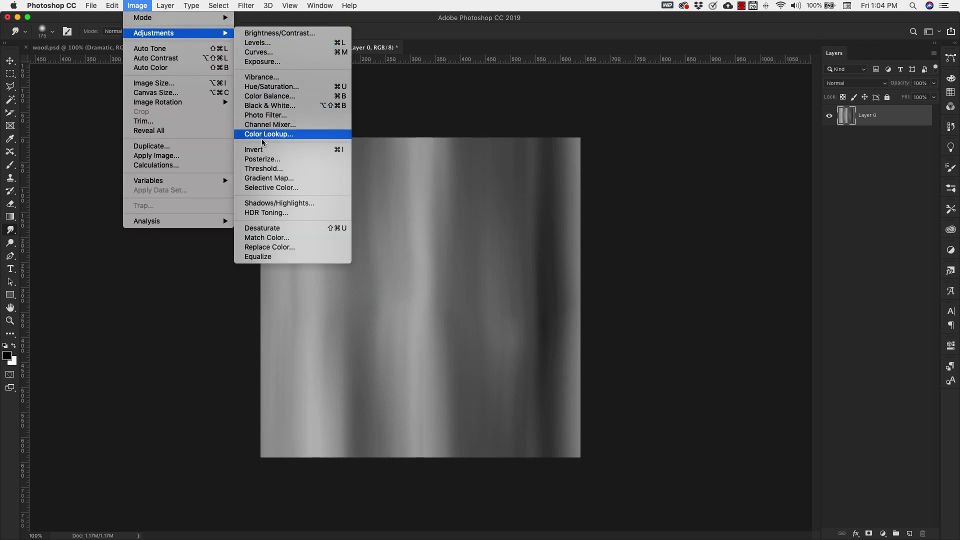
left_click(263, 160)
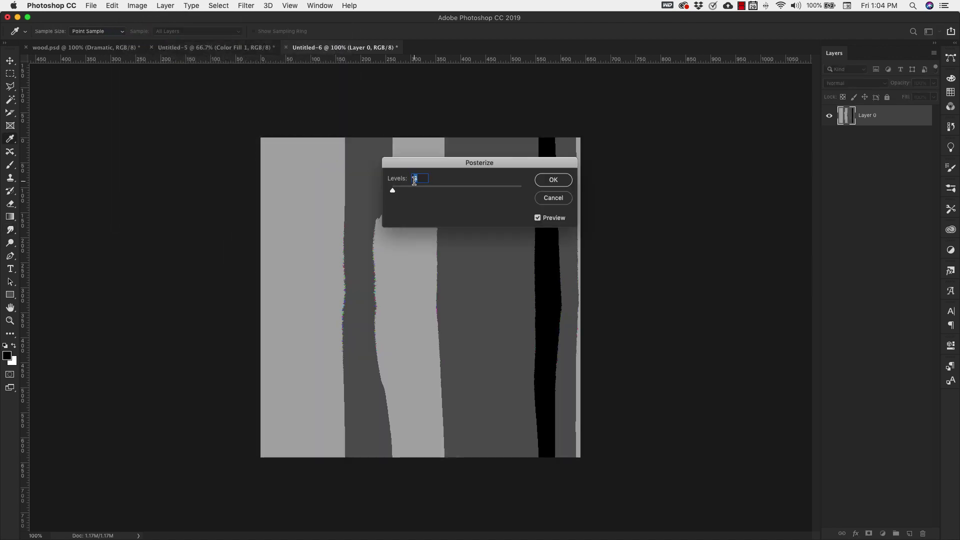
left_click_drag(393, 192, 411, 194)
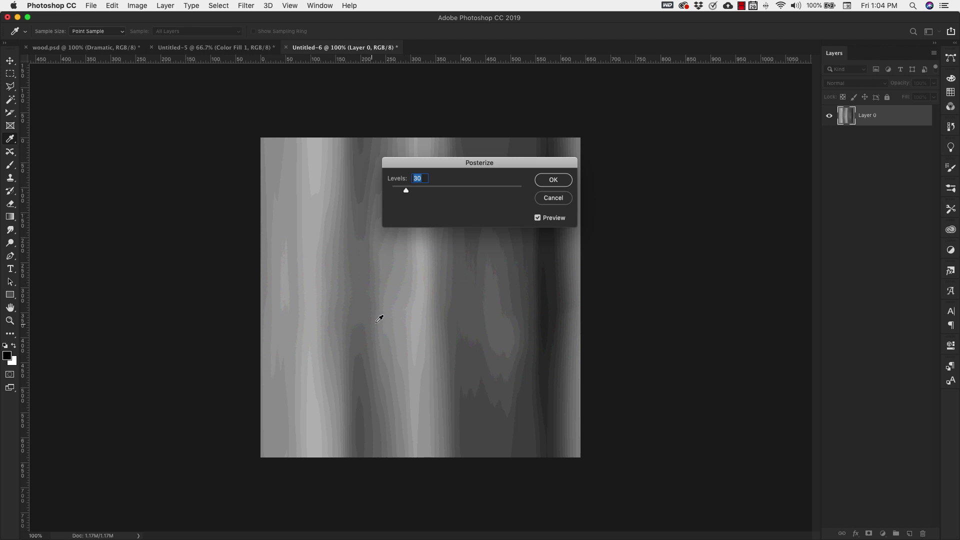
left_click(554, 181)
key("r")
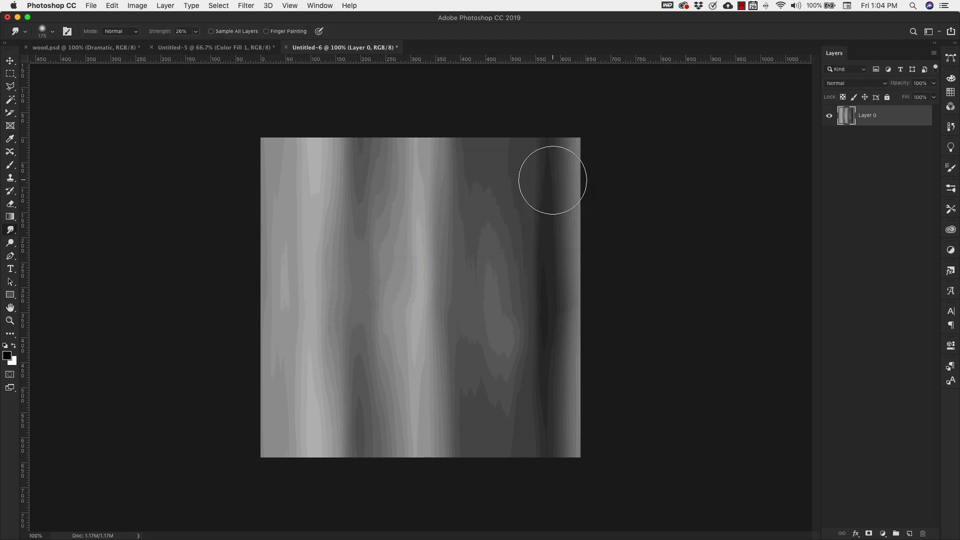
- Apply the Find Edges stylize filter to the posterized image to turn its tone bands into grain lines
left_click(247, 7)
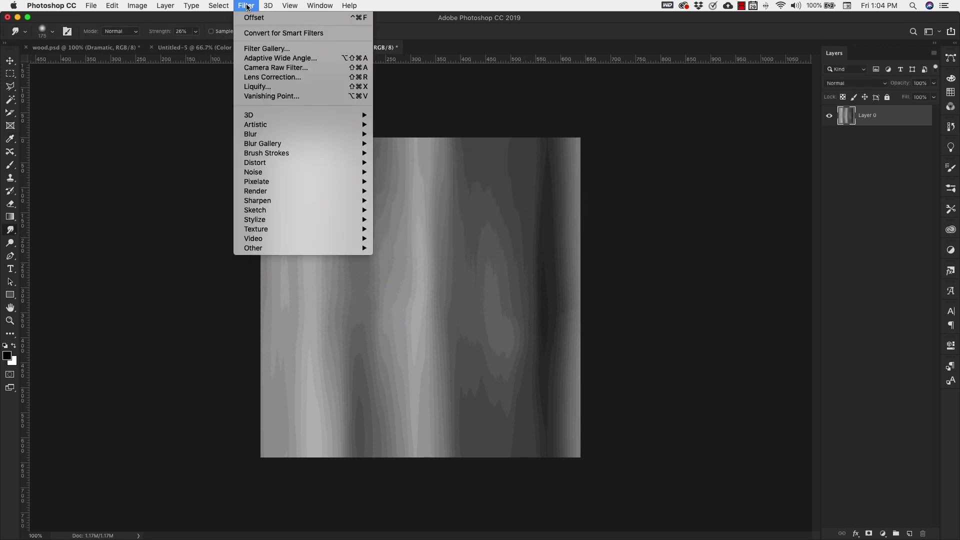
mouse_move(277, 181)
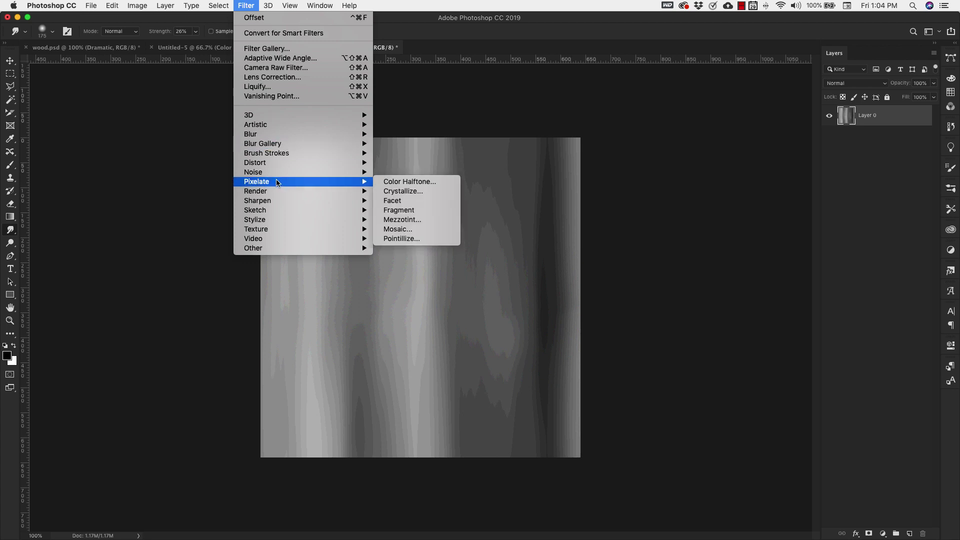
mouse_move(277, 221)
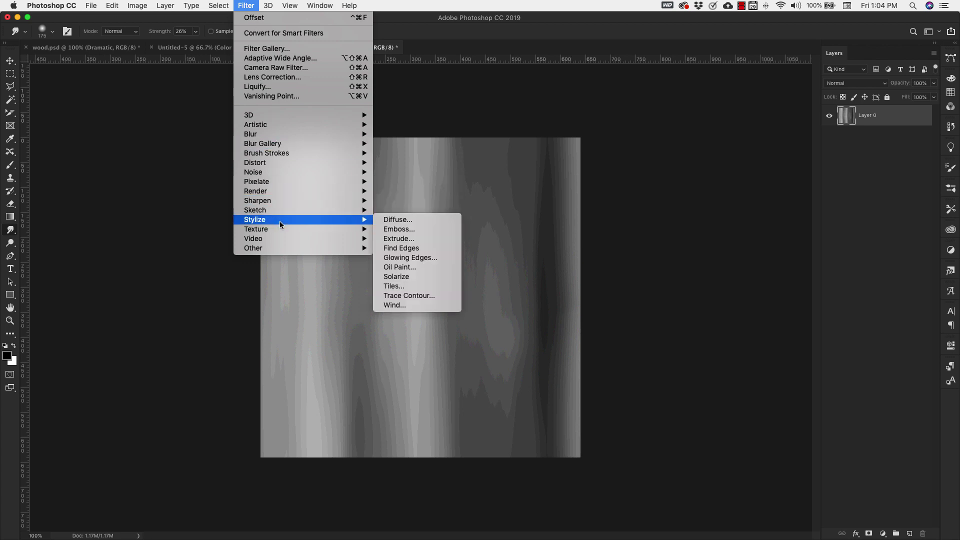
left_click(407, 248)
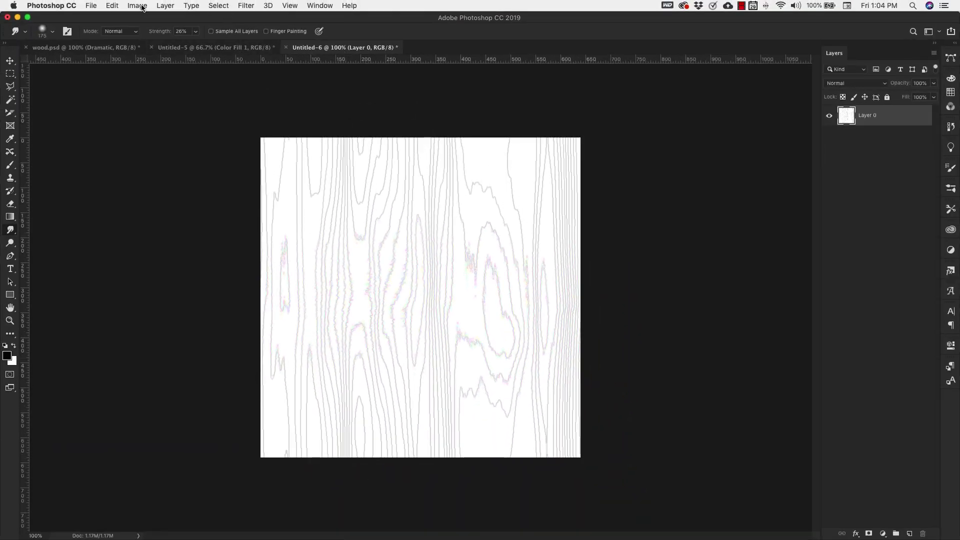
- Desaturate the layer to remove the colour fringes from the grain lines
left_click(143, 6)
mouse_move(150, 39)
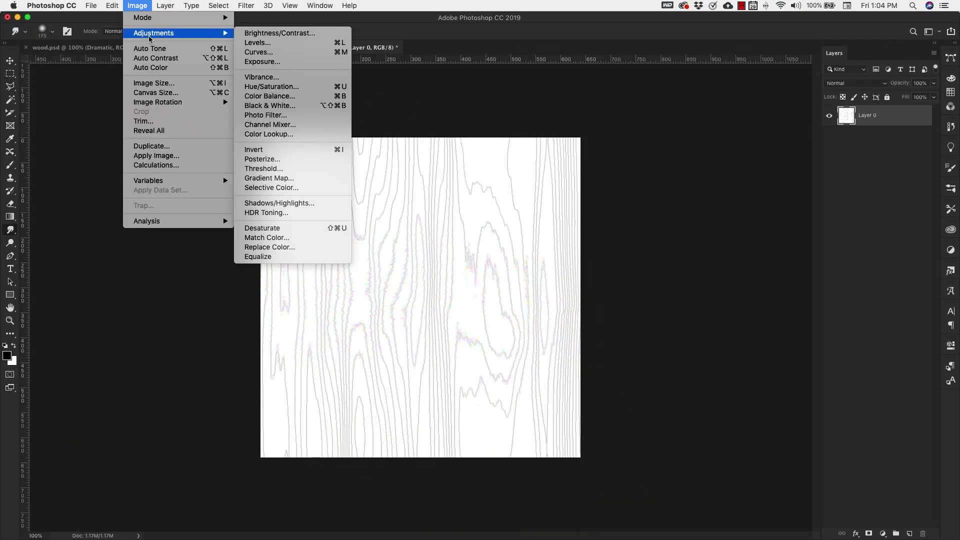
left_click(269, 229)
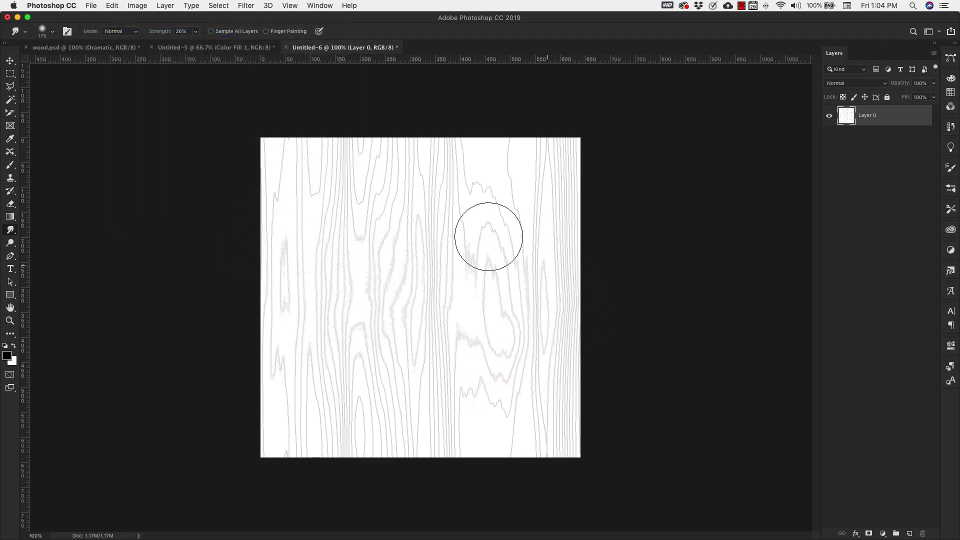
mouse_move(489, 236)
left_mouse_down()
mouse_move(511, 284)
mouse_move(437, 246)
mouse_move(400, 246)
mouse_move(347, 279)
mouse_move(387, 347)
mouse_move(390, 391)
mouse_move(405, 170)
mouse_move(412, 337)
mouse_move(435, 399)
mouse_move(495, 409)
mouse_move(492, 380)
left_mouse_up()
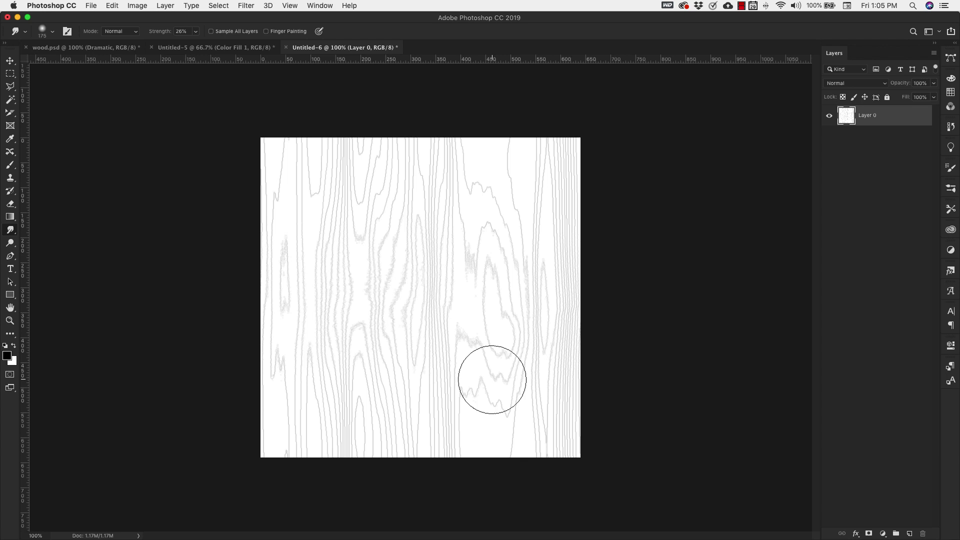
- Darken the grain lines with a Levels adjustment, setting the black input level to 215
key("super+l")
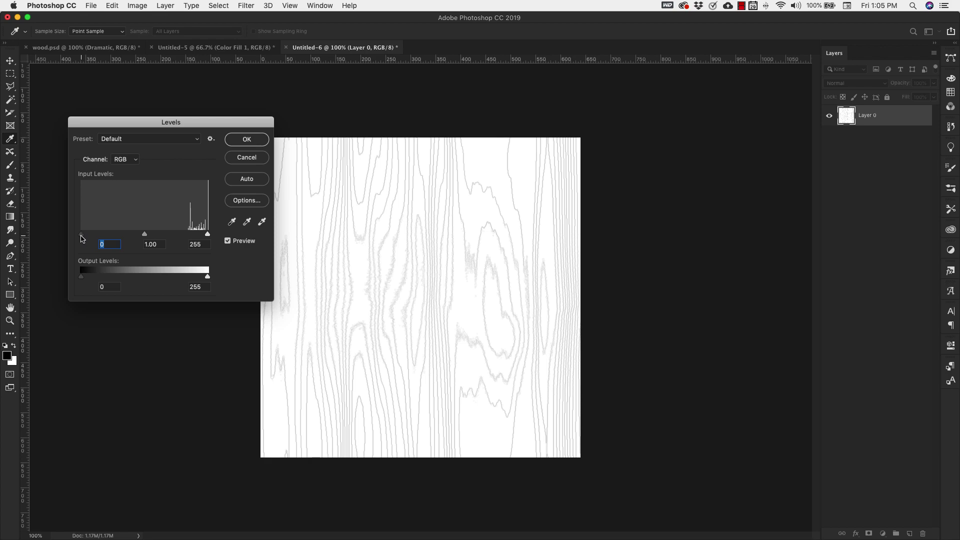
left_click_drag(83, 239, 188, 242)
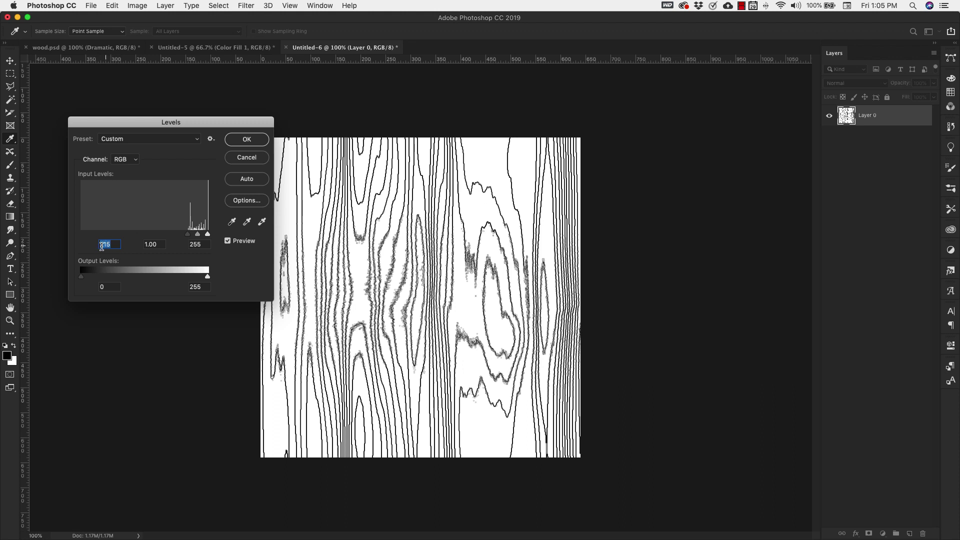
left_click(247, 140)
key("r")
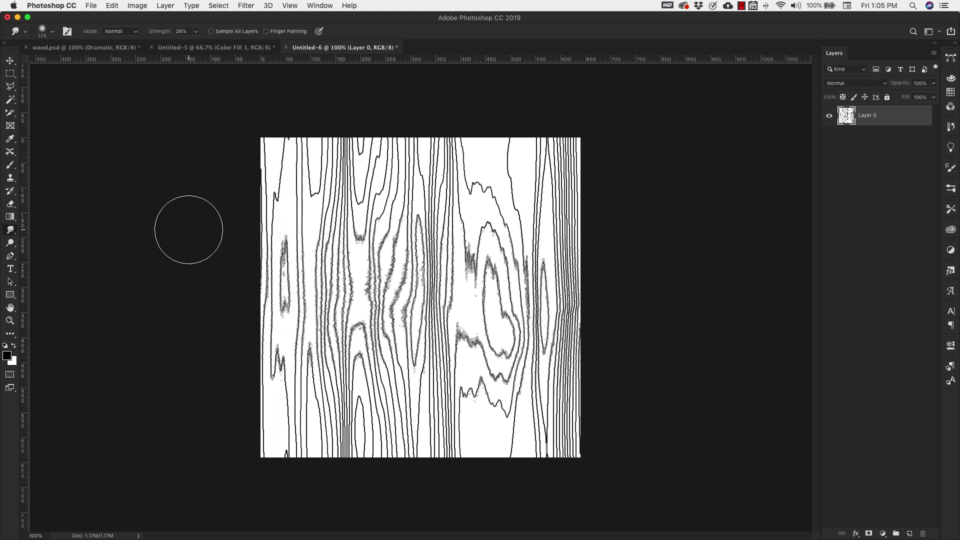
- Add 50% monochromatic noise with Gaussian distribution to the grain lines
left_click(246, 5)
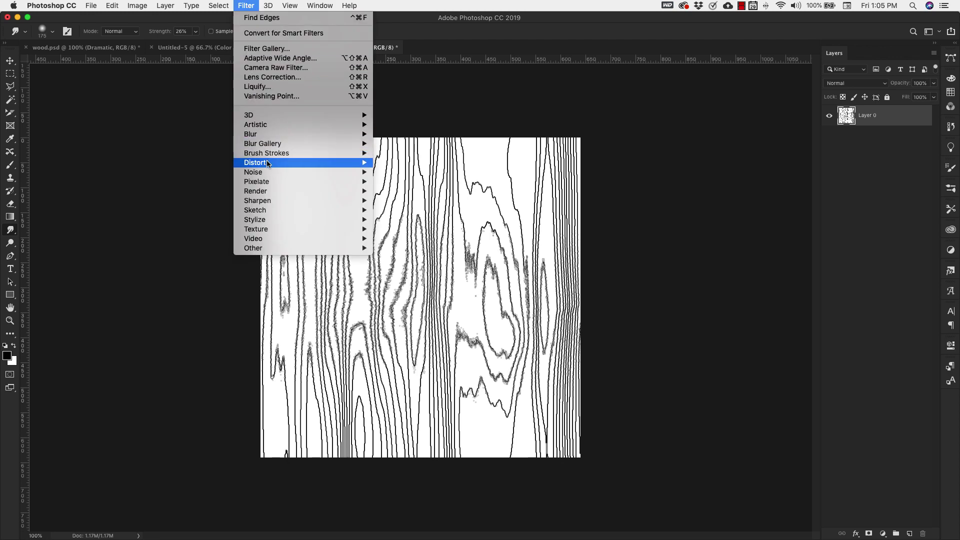
mouse_move(269, 172)
left_click(414, 172)
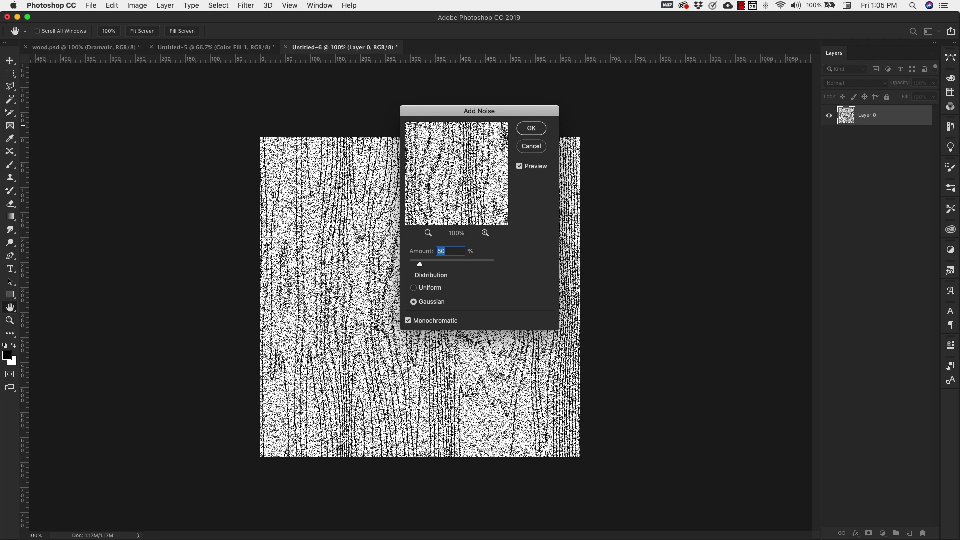
left_click(532, 128)
- Duplicate Layer 0 under the name 1 and rename the original layer as 2
right_click(895, 119)
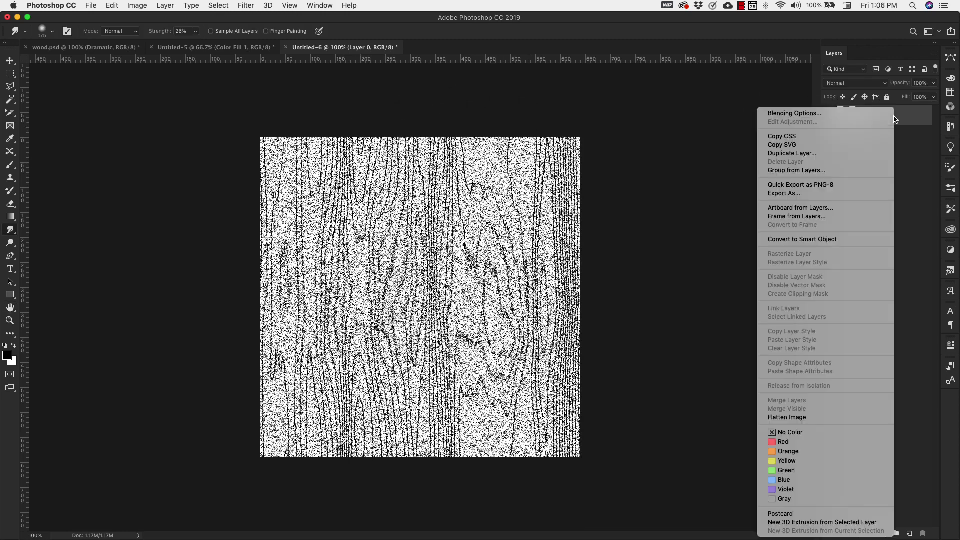
left_click(842, 154)
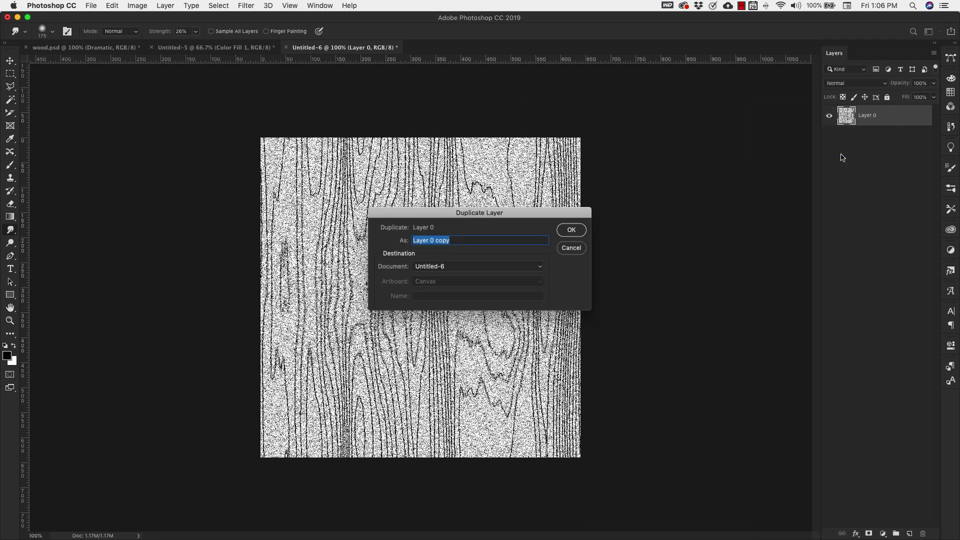
type("1")
left_click(572, 230)
double_click(870, 136)
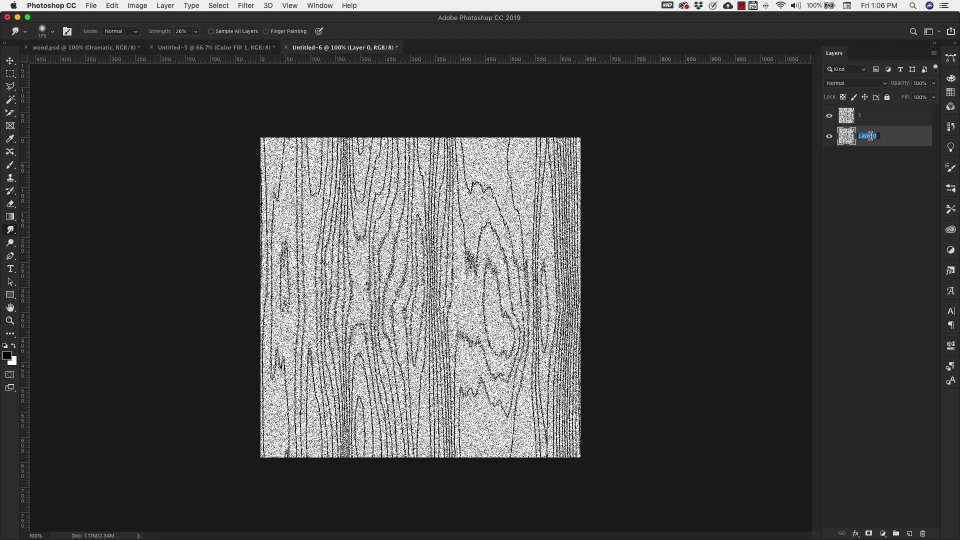
type("2")
key("Return")
- Offset layer 1 by 320 pixels right and 320 pixels down with undefined areas set to Wrap Around
left_click(882, 119)
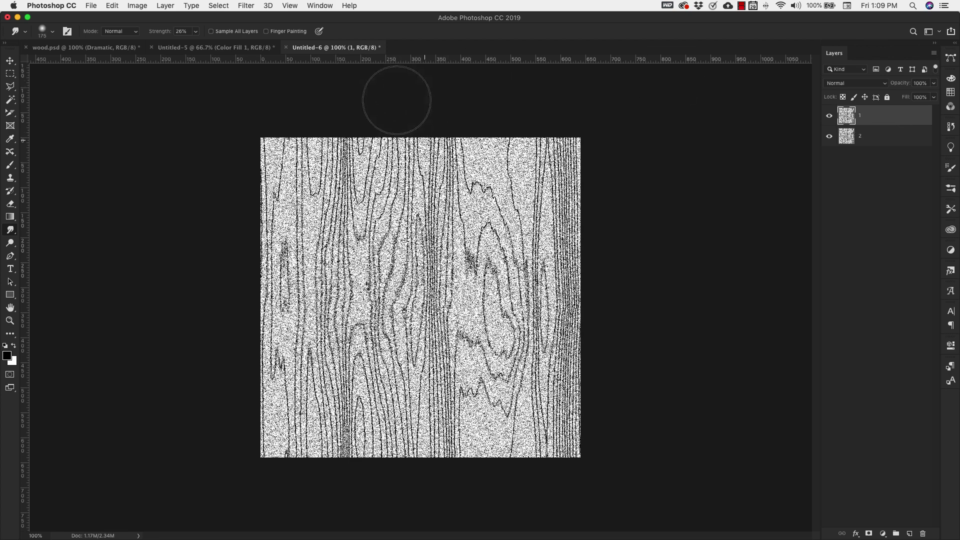
left_click(249, 6)
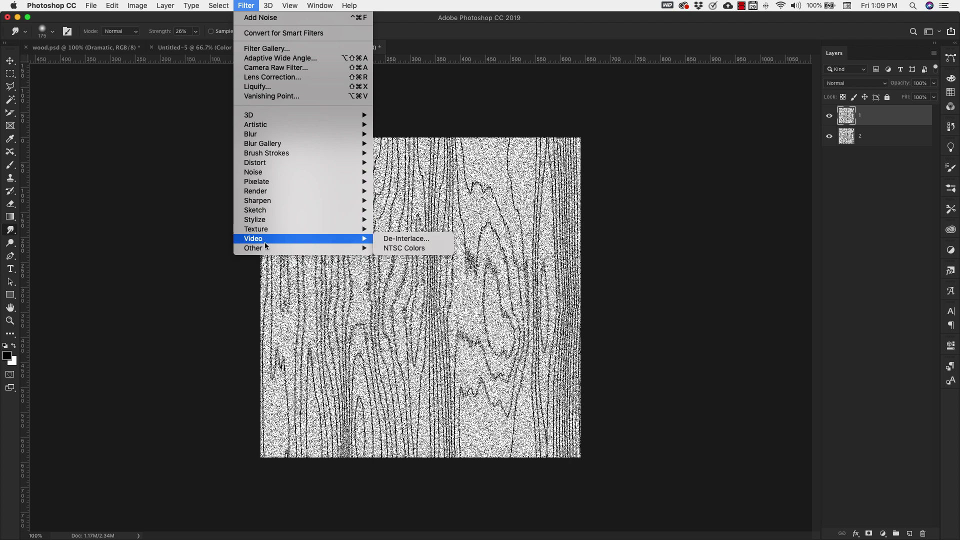
mouse_move(275, 248)
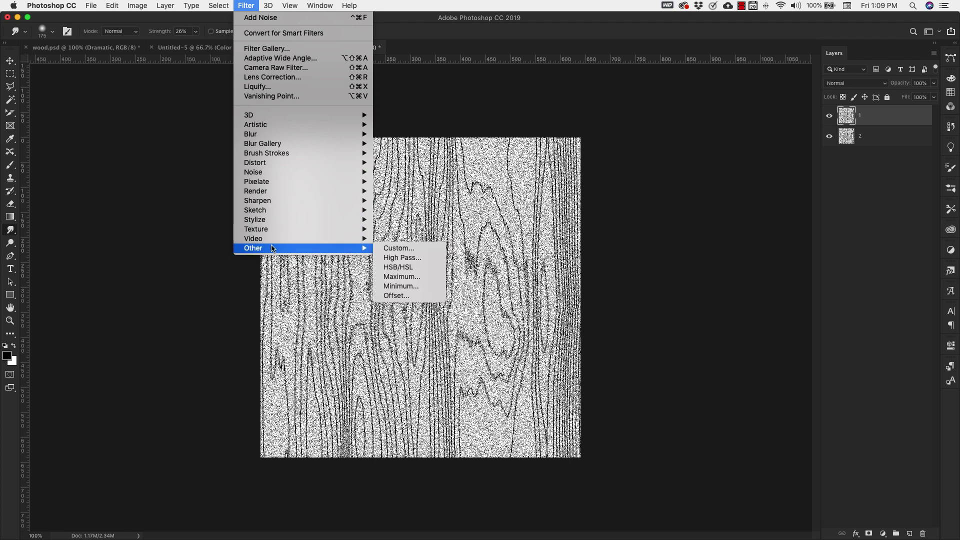
left_click(396, 295)
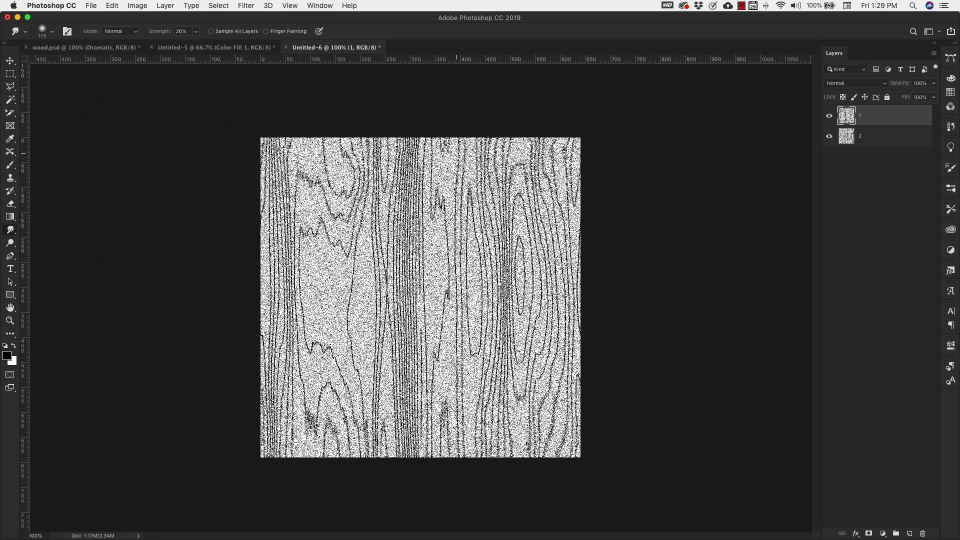
- Apply a Motion Blur to layer 1 with an angle of 90° and a distance of 10 pixels
left_click(246, 6)
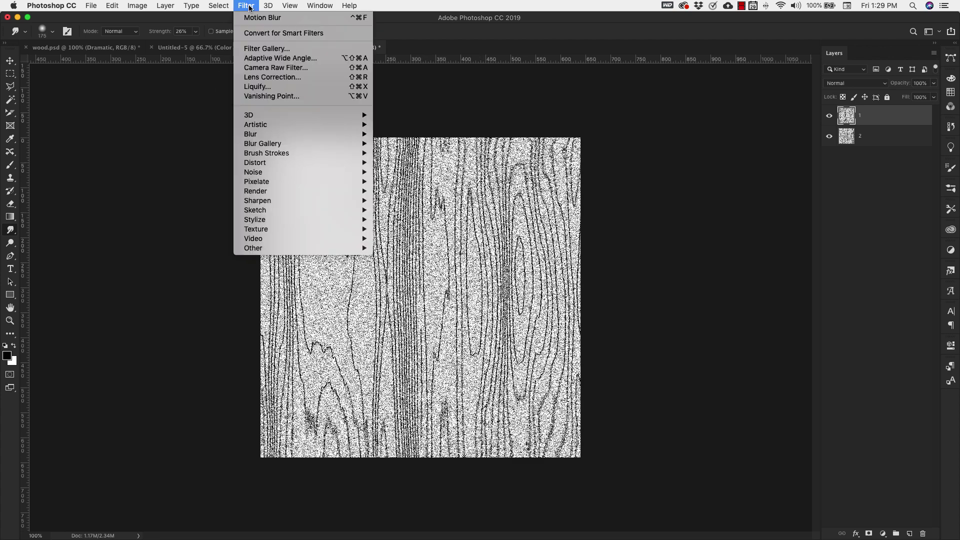
mouse_move(266, 136)
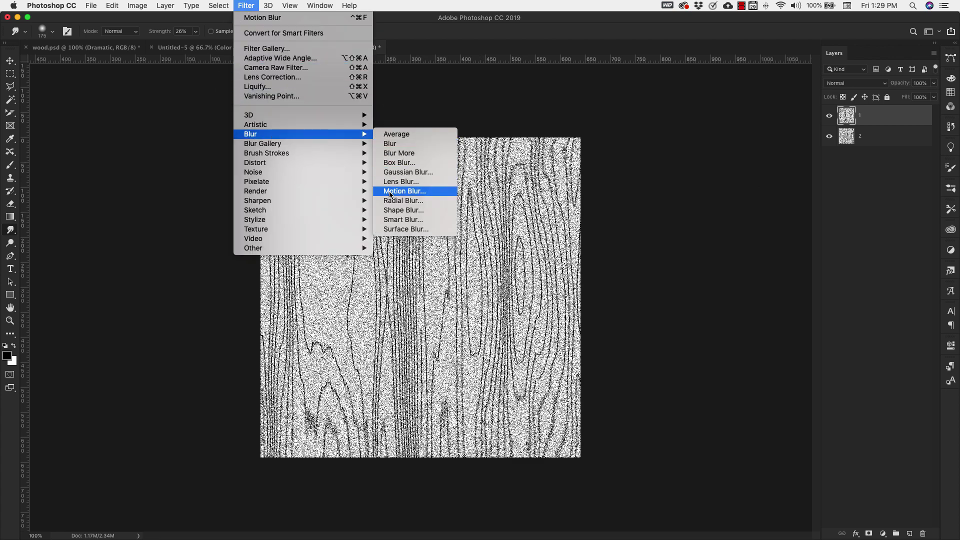
left_click(400, 191)
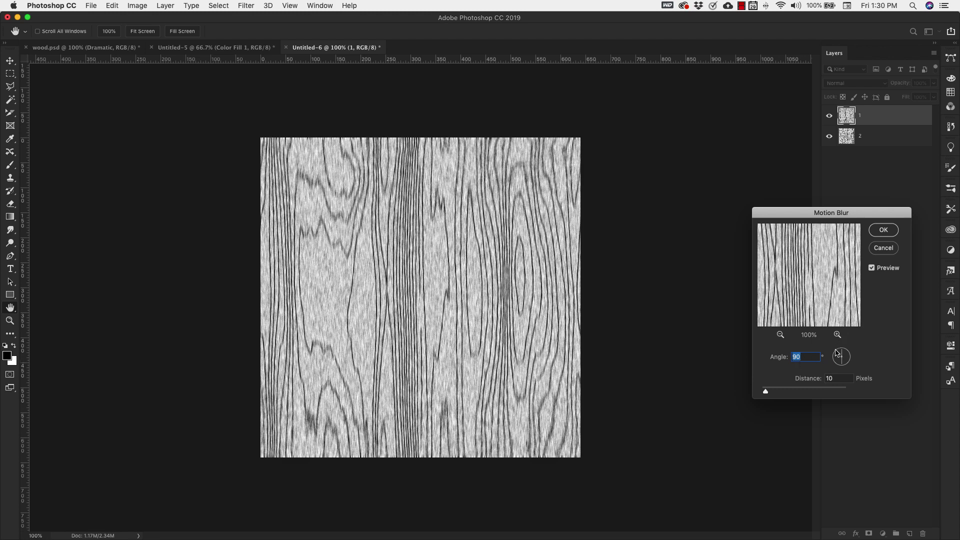
left_click(883, 232)
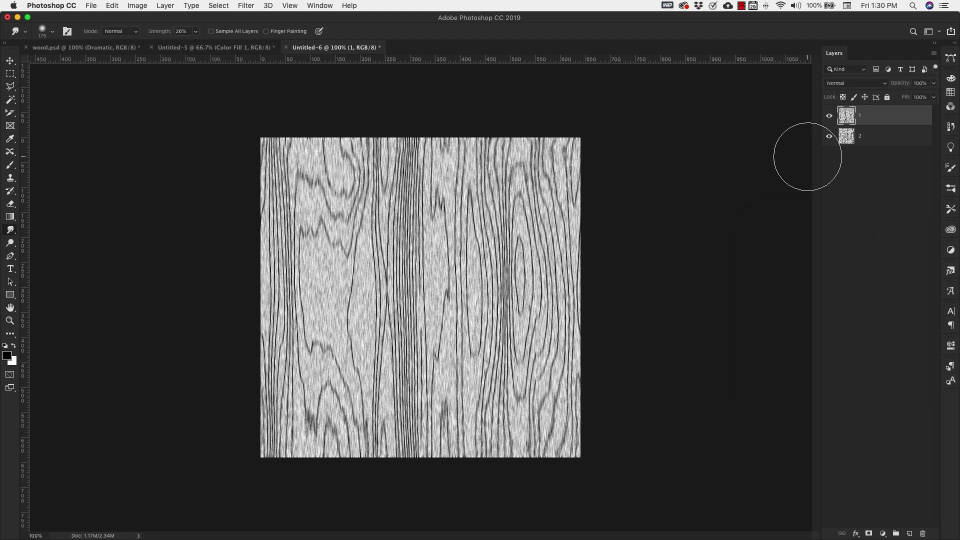
- Apply a Motion Blur to layer 2 with an angle of 90° and a distance of 10 pixels
left_click(888, 144)
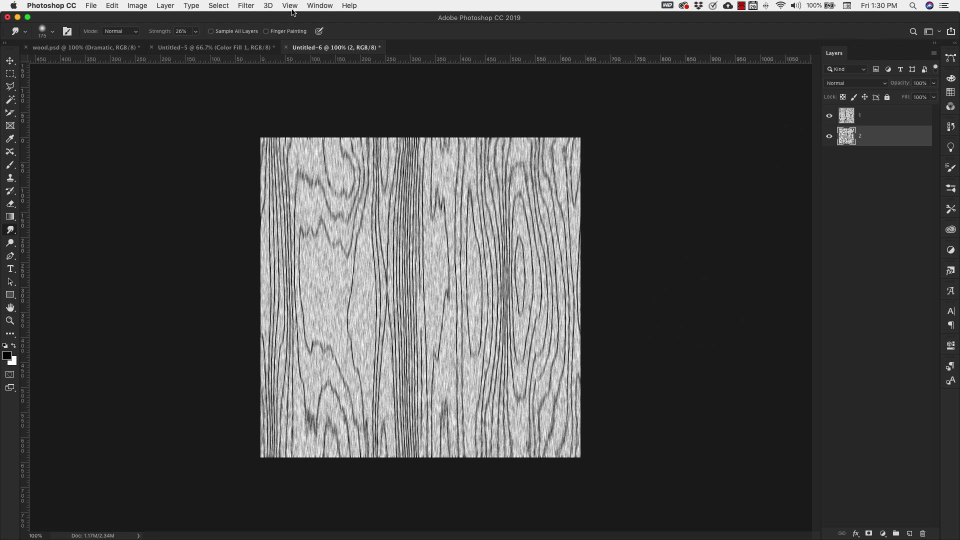
left_click(252, 8)
mouse_move(272, 134)
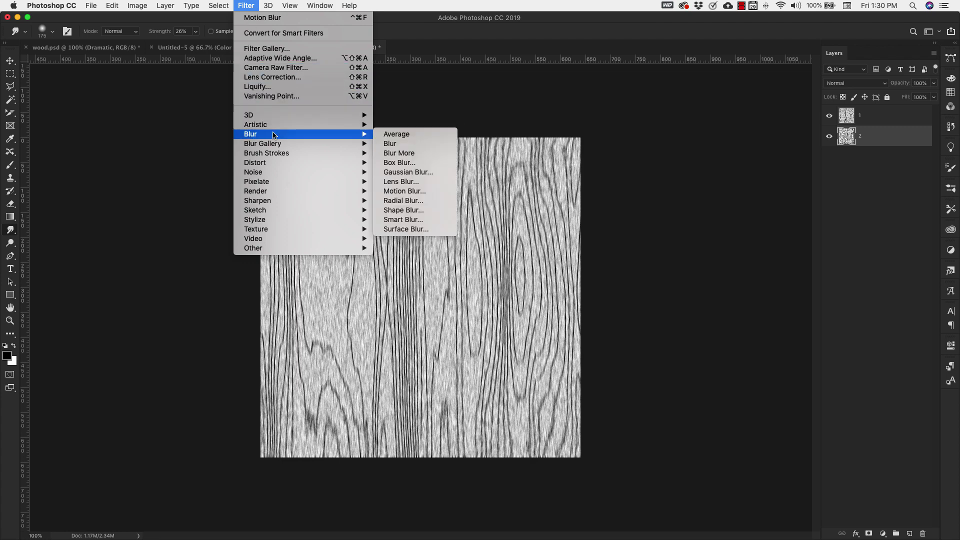
left_click(416, 191)
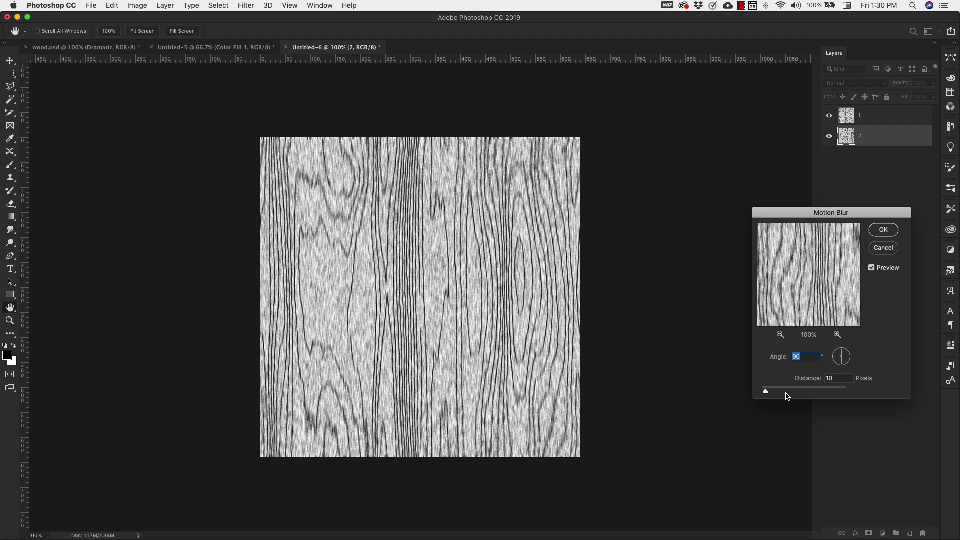
left_click(884, 230)
key("r")
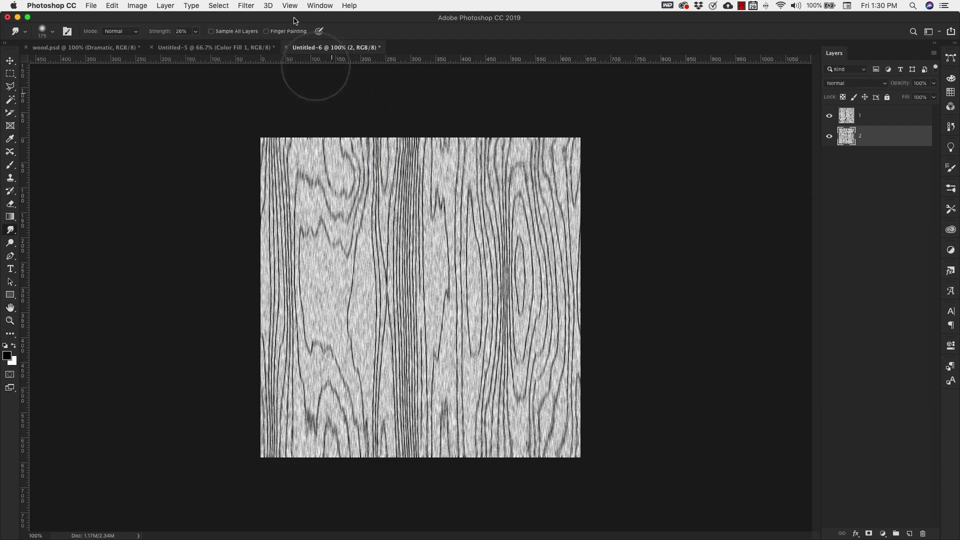
- Offset layer 2 by 320 pixels right and 320 pixels down with undefined areas set to Wrap Around
left_click(247, 6)
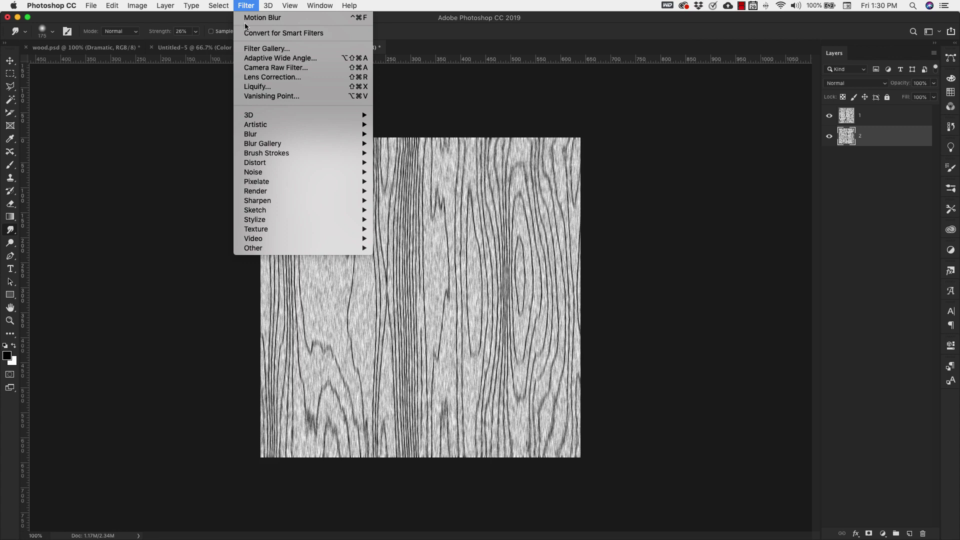
mouse_move(260, 248)
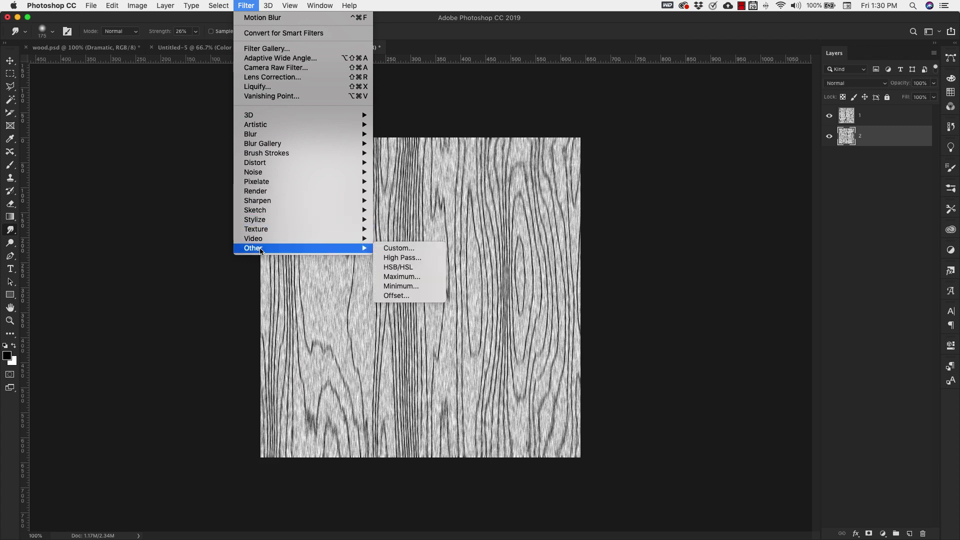
left_click(394, 296)
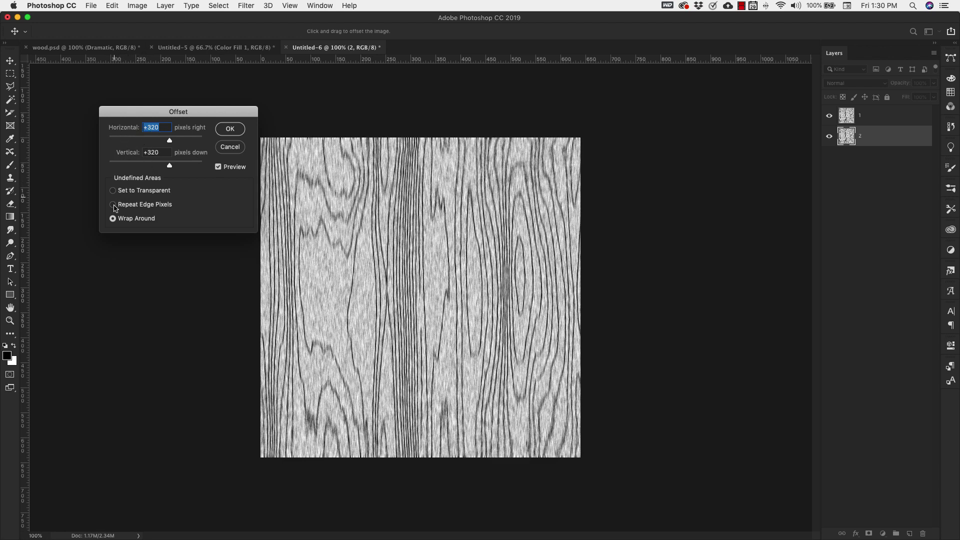
left_click(230, 129)
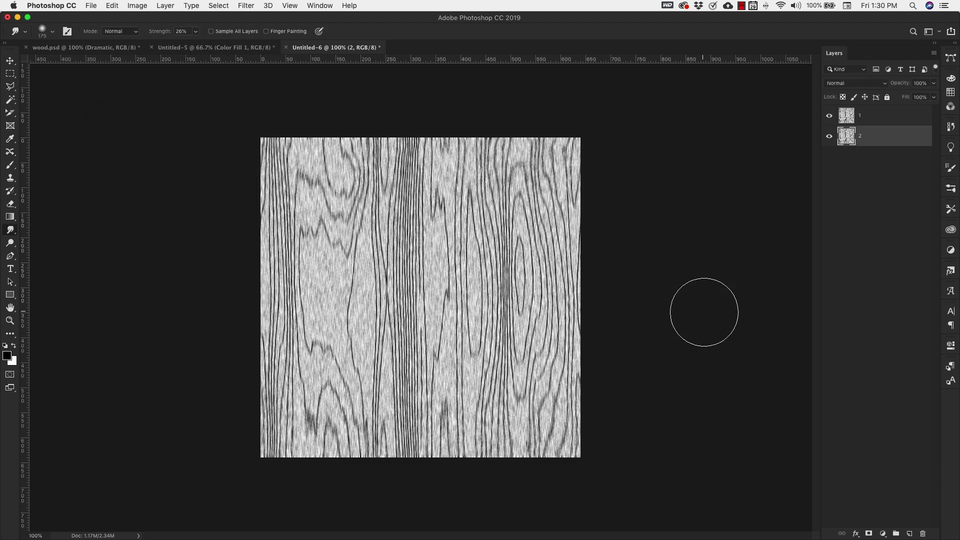
- Move layer 2 above layer 1 and mask out its horizontal center seam with a 50-pixel black brush
left_click_drag(884, 136, 883, 116)
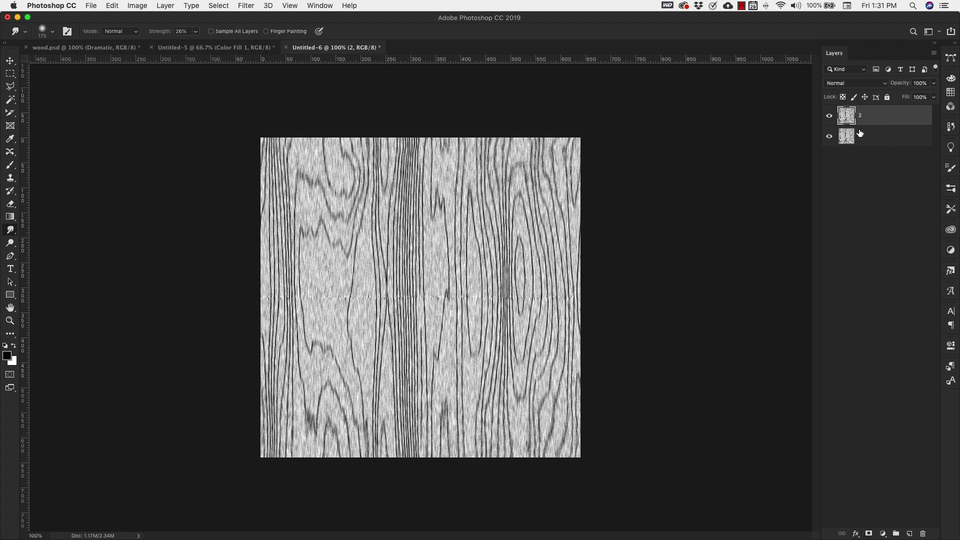
left_click(868, 535)
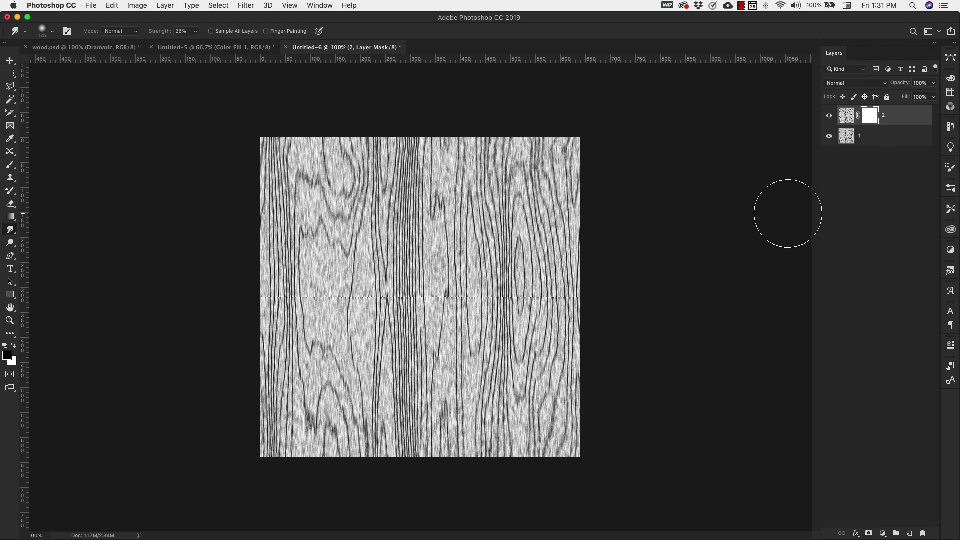
key("b")
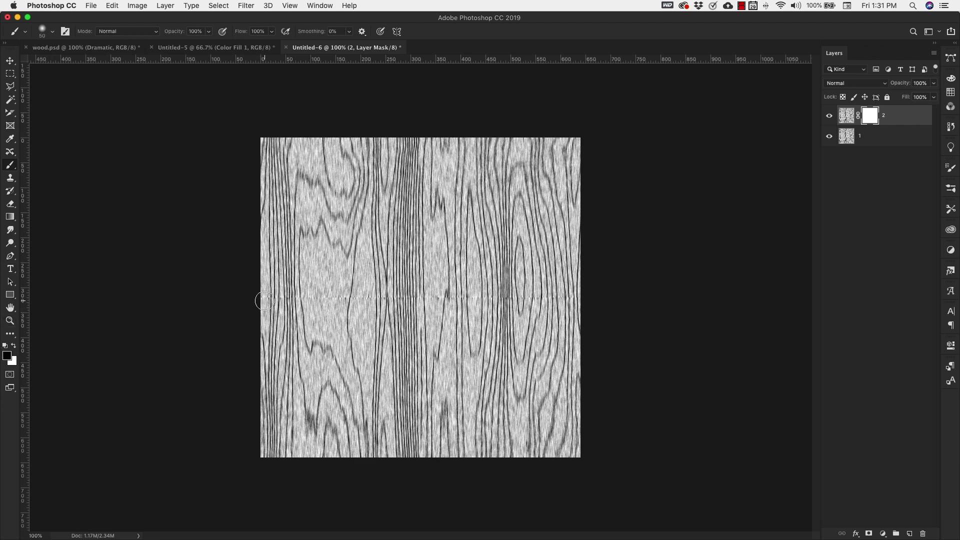
left_click_drag(261, 300, 590, 299)
- Merge layers 1 and 2 into one layer and duplicate it under the name 1
left_click(901, 140)
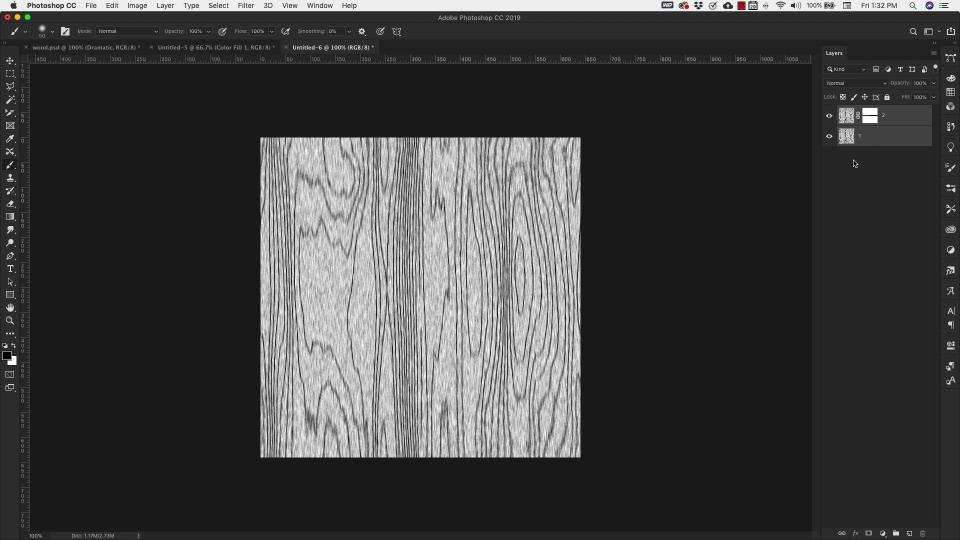
key("super+e")
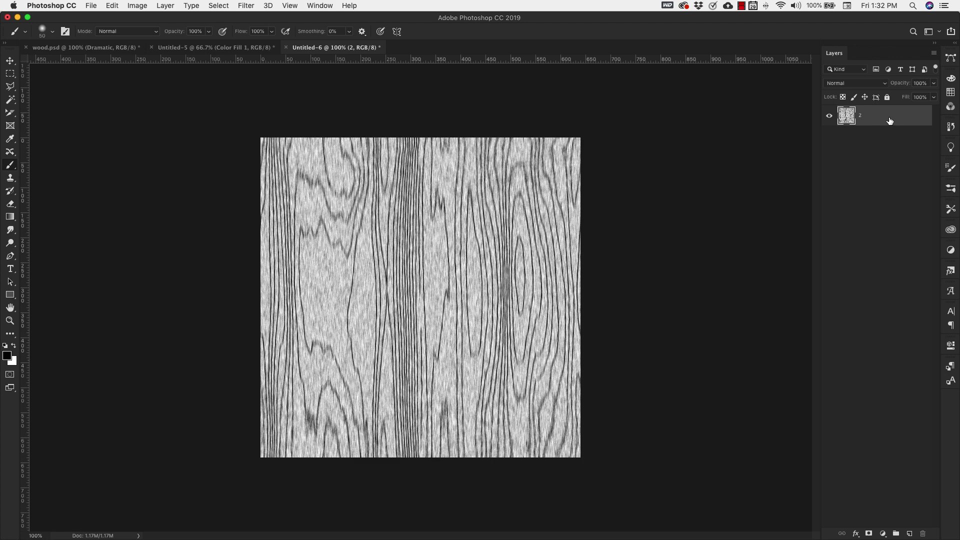
right_click(890, 121)
left_click(839, 153)
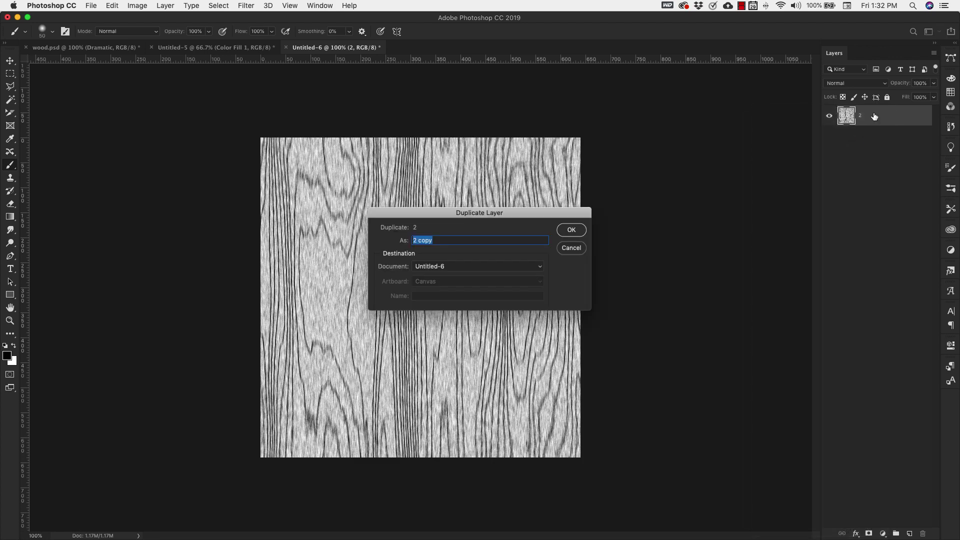
type("1")
left_click(564, 233)
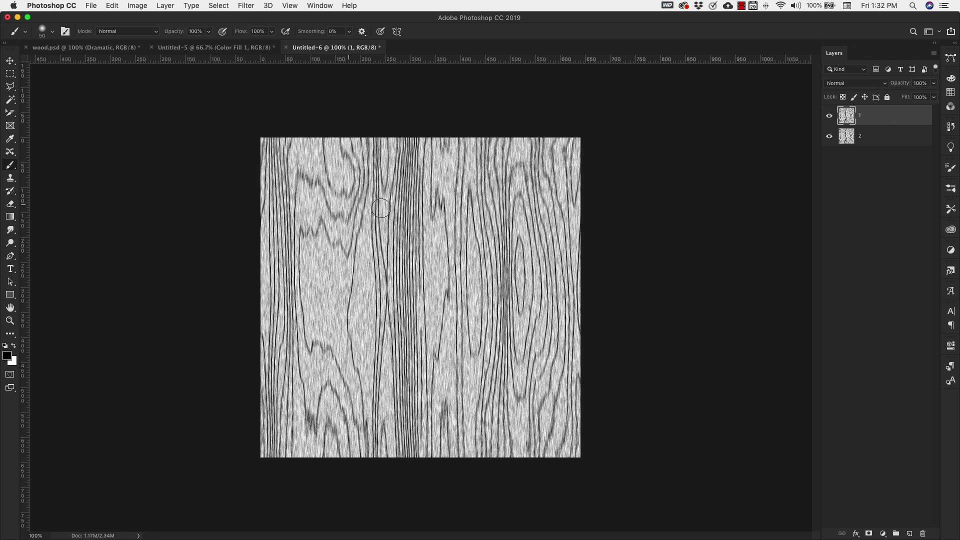
- Rotate layer 1 by 180°
left_click(112, 6)
mouse_move(148, 239)
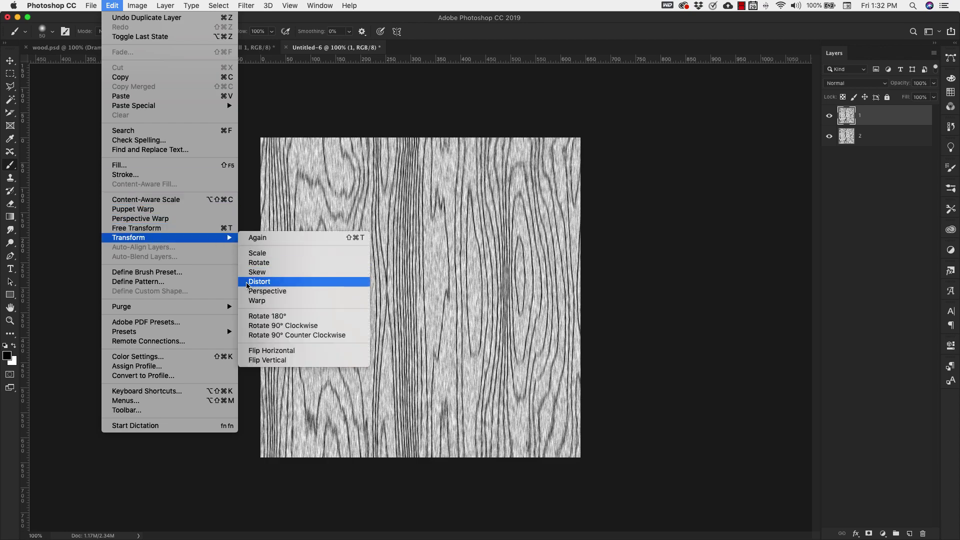
left_click(266, 316)
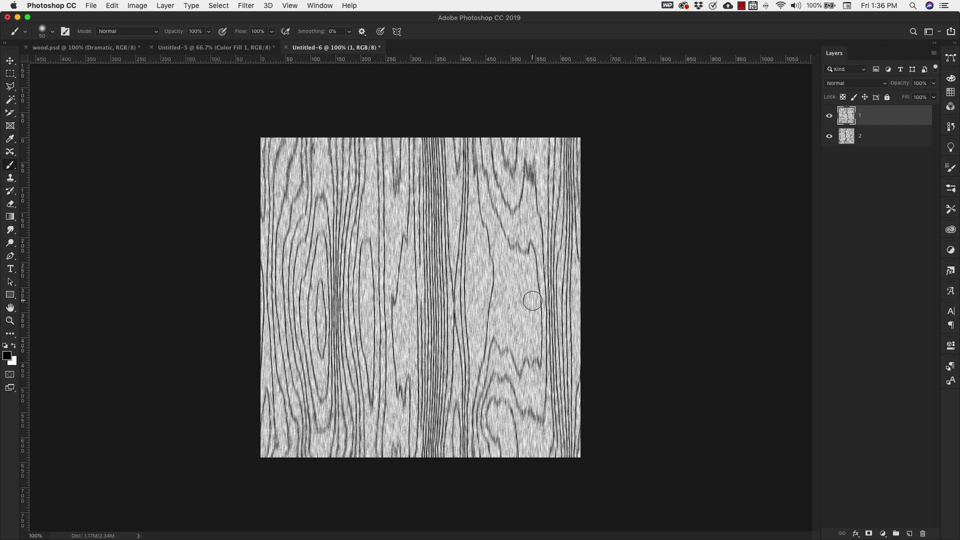
- Darken layer 1 with Levels by setting the white output level to 120
key("super+l")
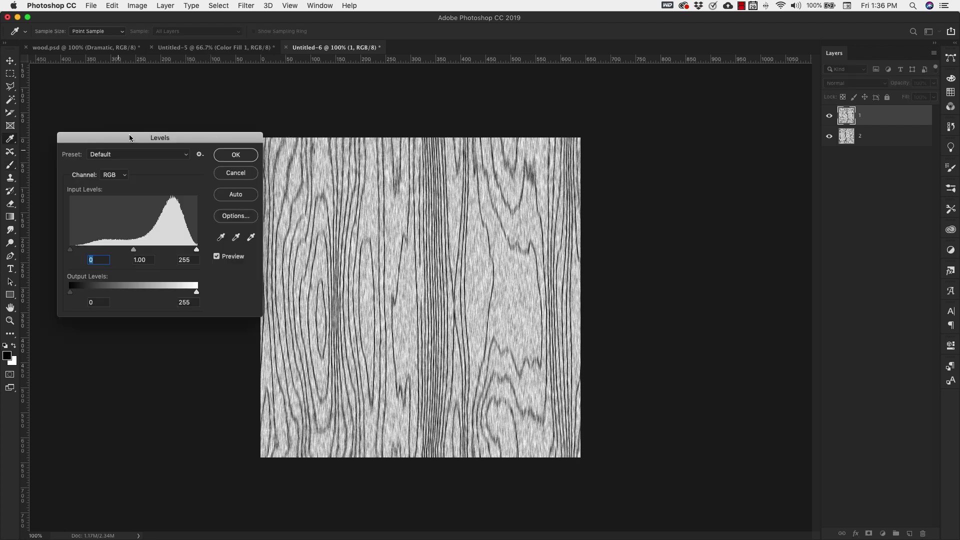
left_click_drag(123, 138, 183, 143)
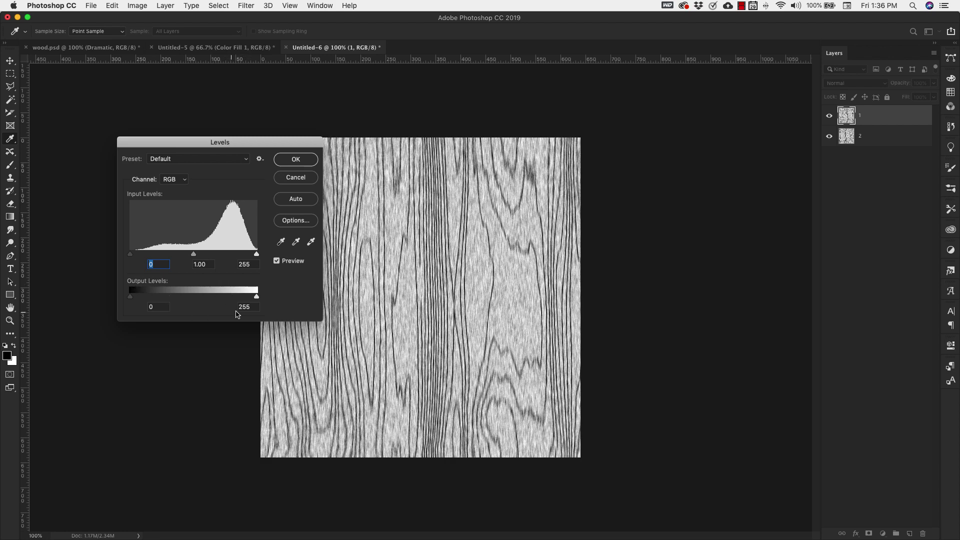
left_click(253, 307)
double_click(229, 308)
type("120")
left_click(297, 160)
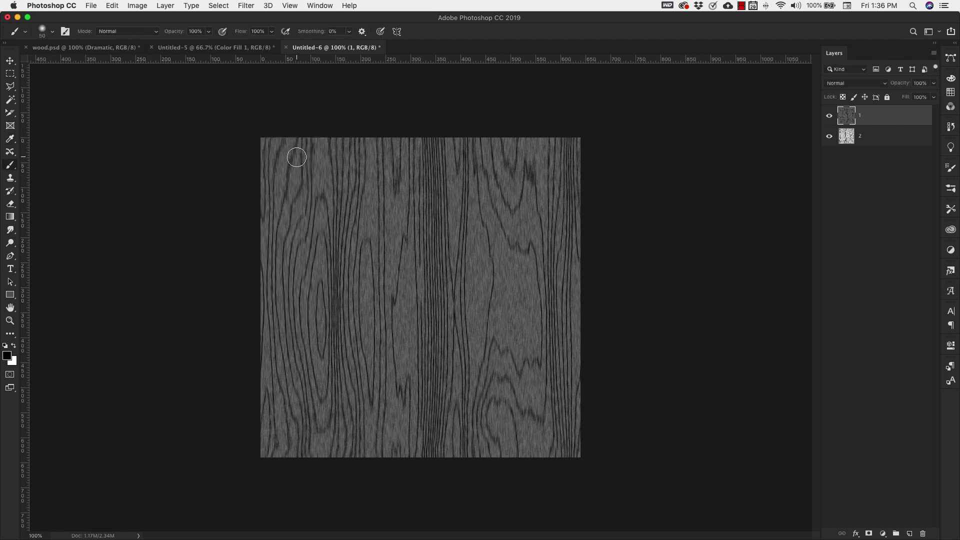
- Apply the Sharpen filter to layer 1
left_click(245, 6)
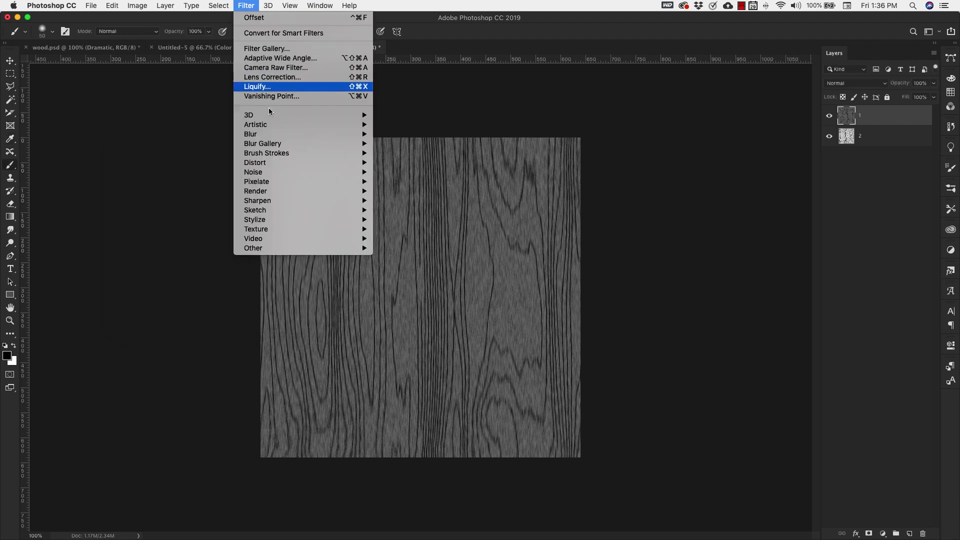
mouse_move(281, 202)
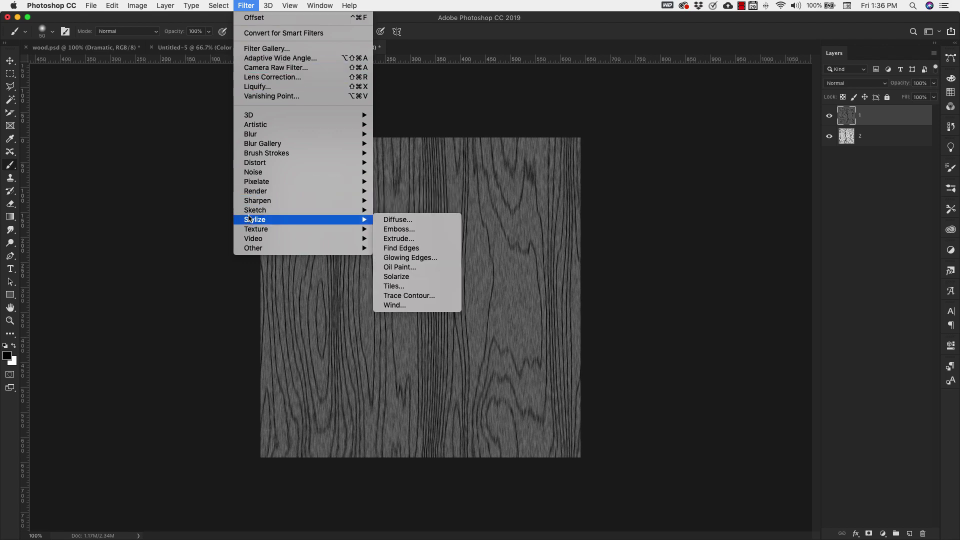
mouse_move(310, 201)
left_click(395, 211)
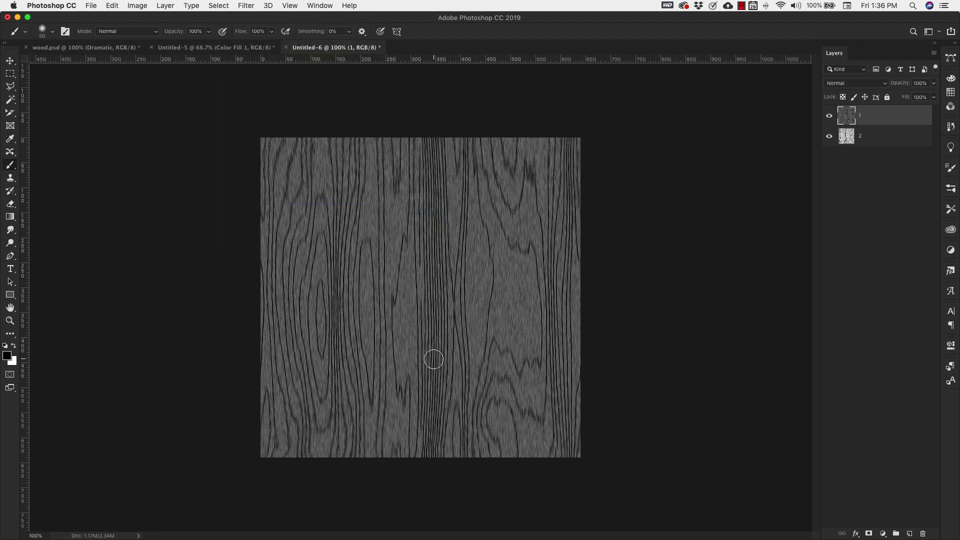
- Hide layer 1 and invert the colors of layer 2
left_click(877, 129)
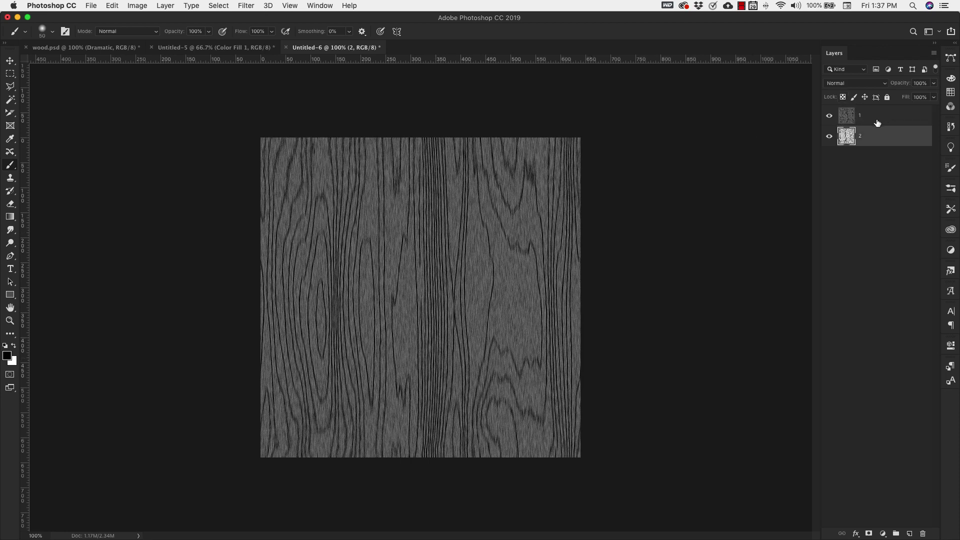
left_click(830, 116)
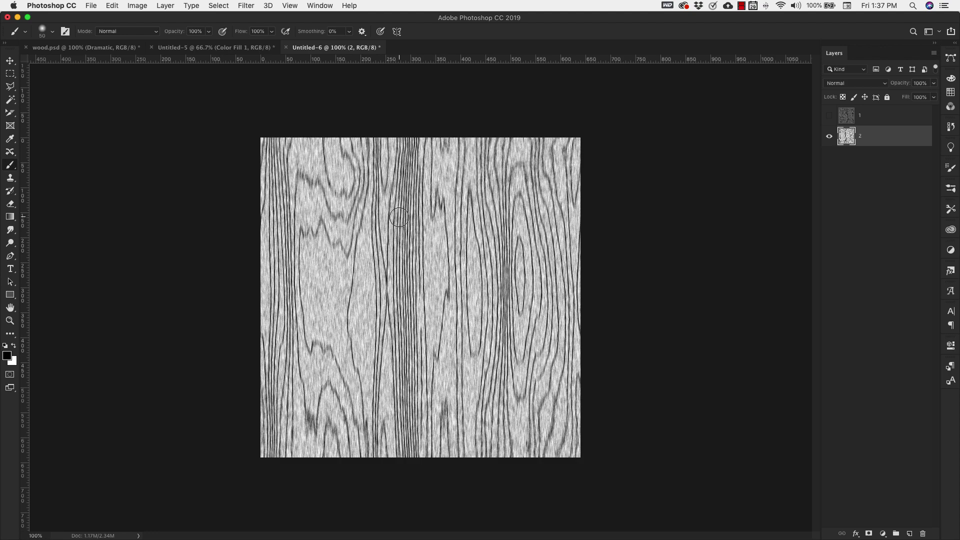
key("super+i")
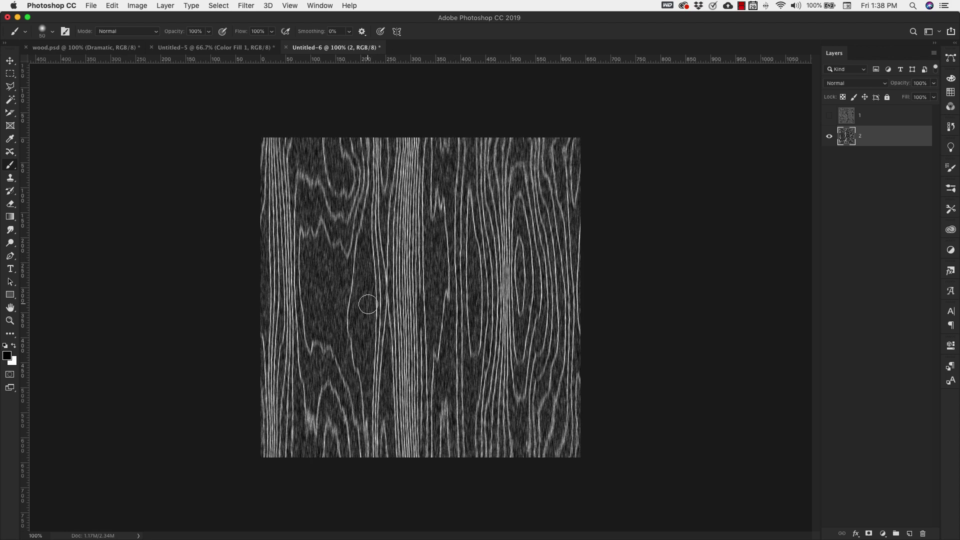
- Adjust layer 2 with Levels, setting the black input level to 50 and the black output level to 120
key("super+l")
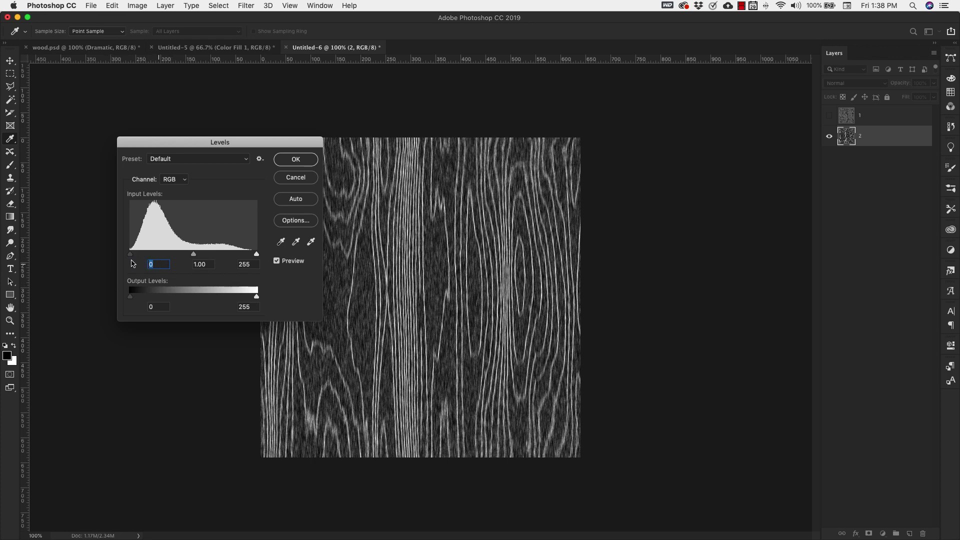
type("50")
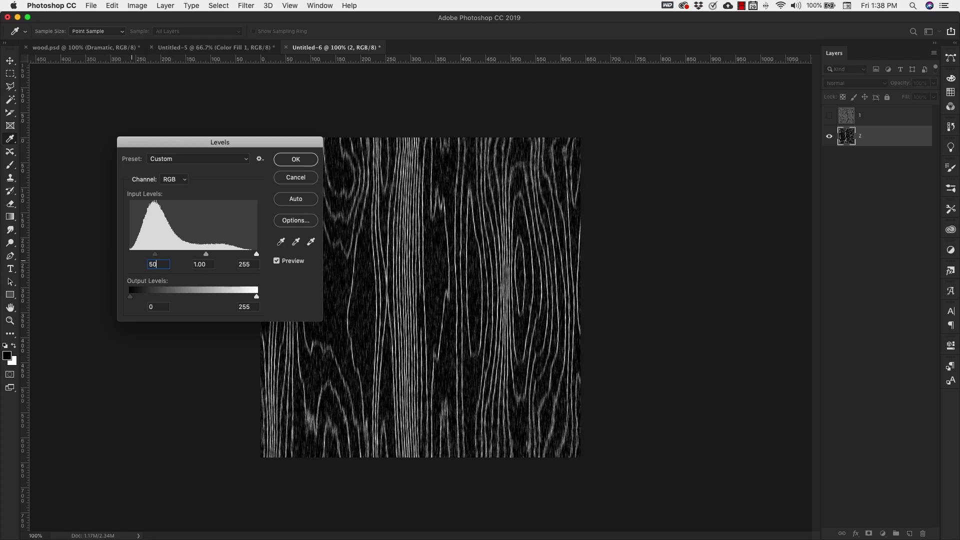
left_click(150, 307)
type("120")
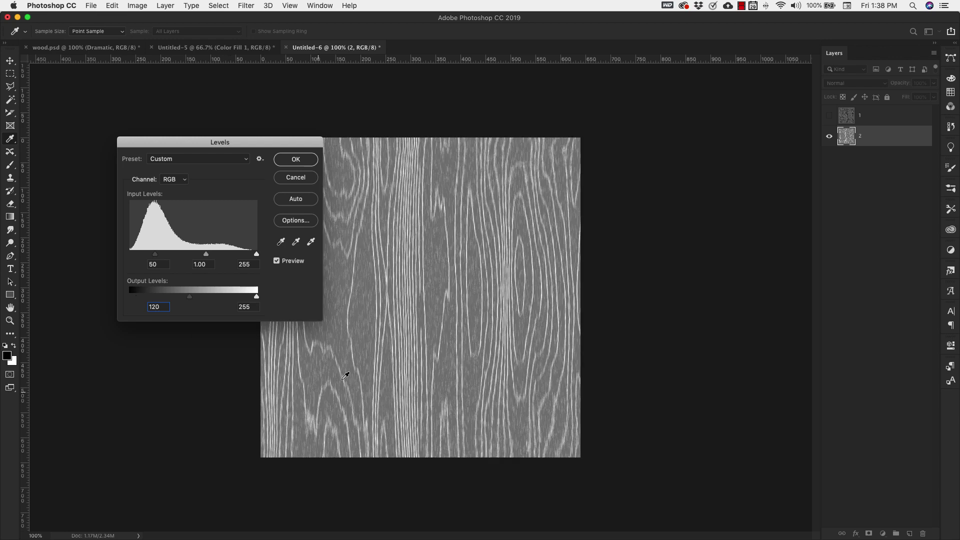
left_click(296, 160)
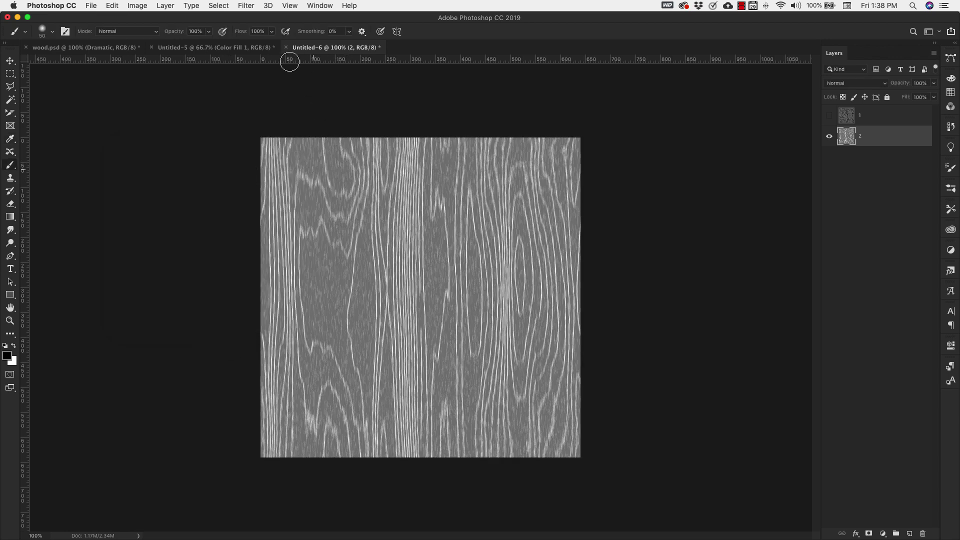
- Apply the Sharpen filter to layer 2
left_click(243, 6)
mouse_move(260, 200)
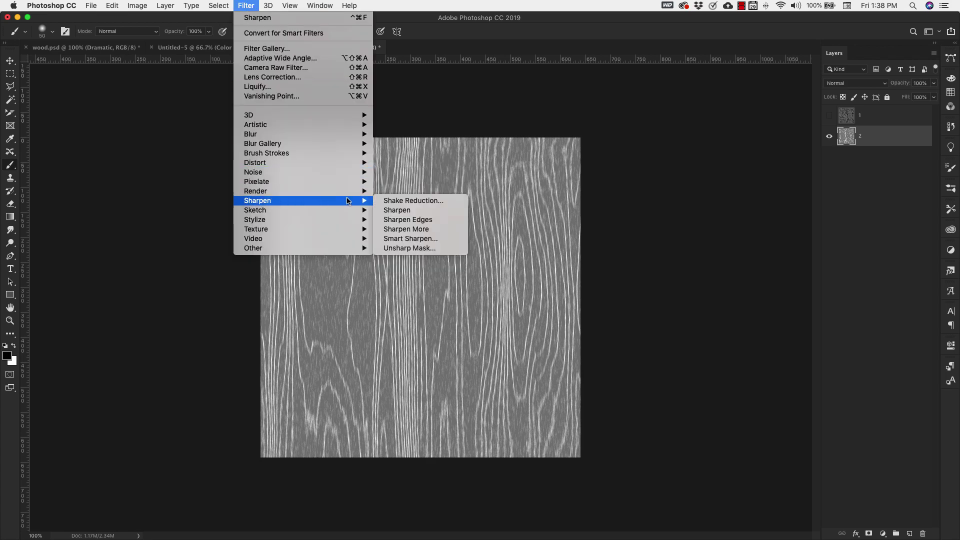
left_click(396, 210)
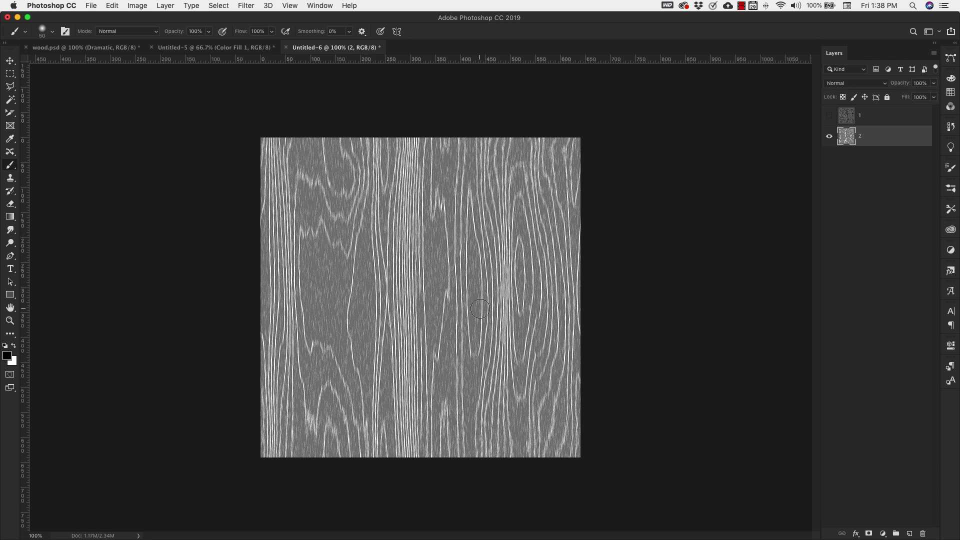
- Show layer 1 again and set the blend mode of layers 1 and 2 to Overlay
left_click(829, 115)
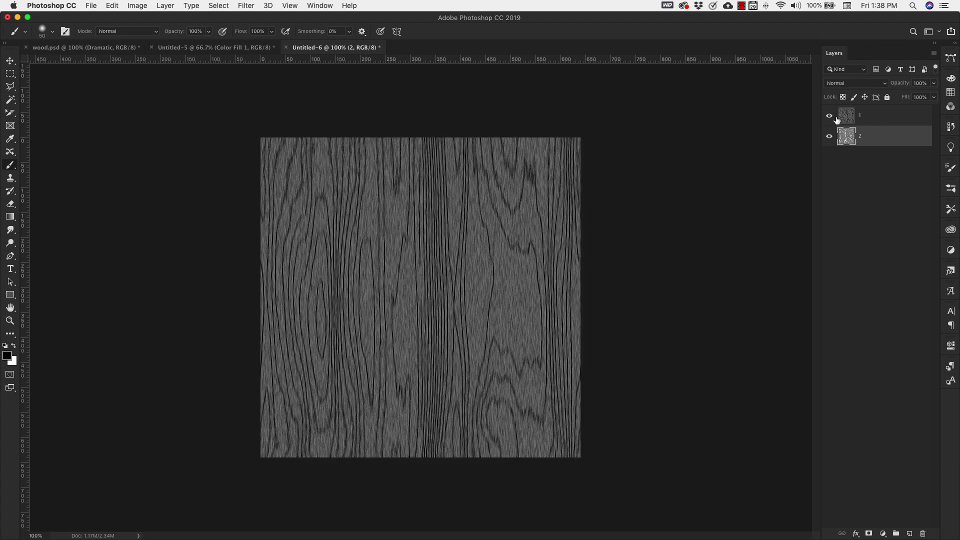
left_click(893, 119, "shift")
left_click(863, 84)
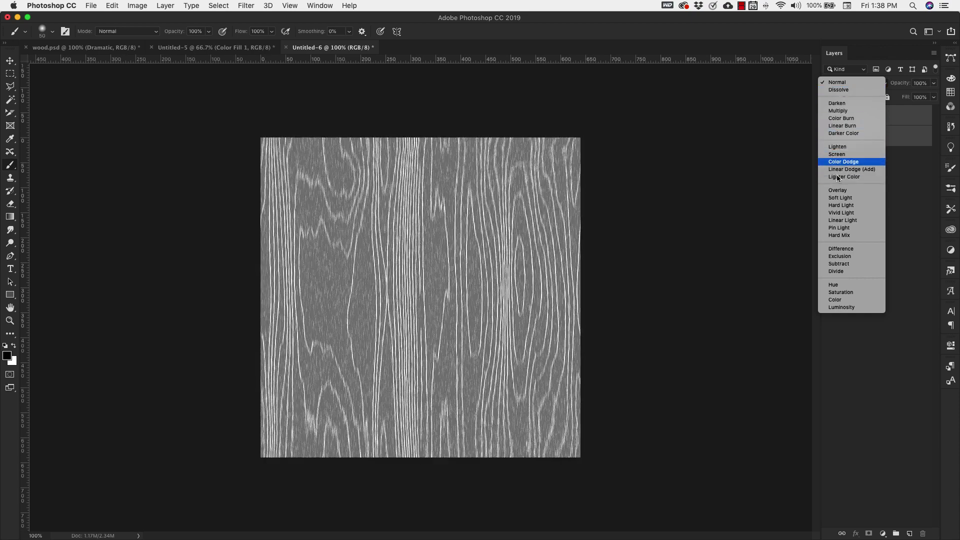
left_click(845, 191)
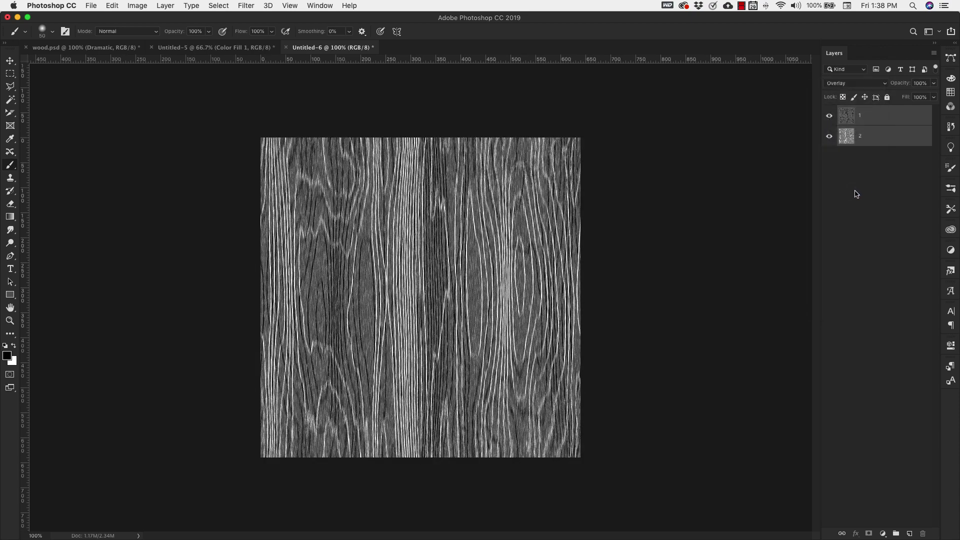
left_click(856, 202)
- Set the opacity of layer 1 to 75% and of layer 2 to 30%
left_click(881, 115)
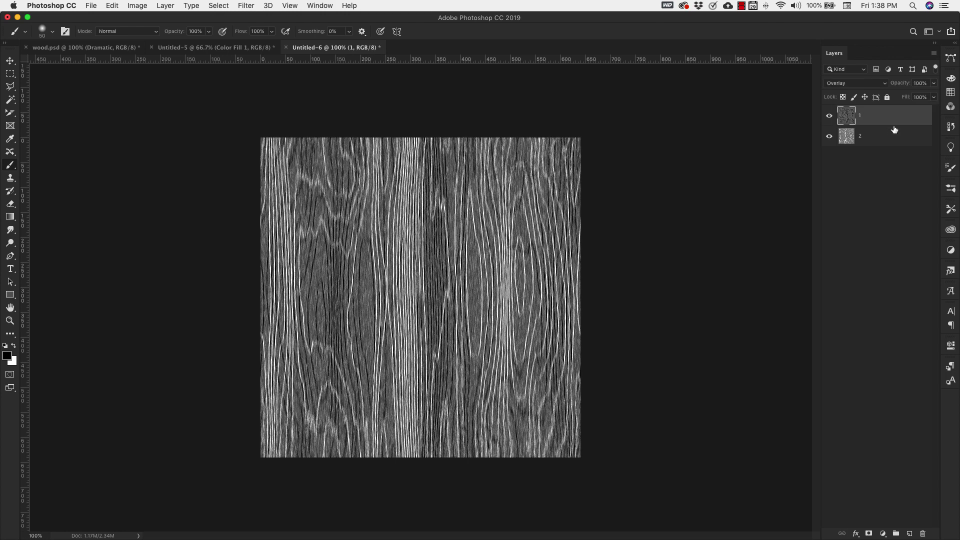
left_click(928, 83)
type("75")
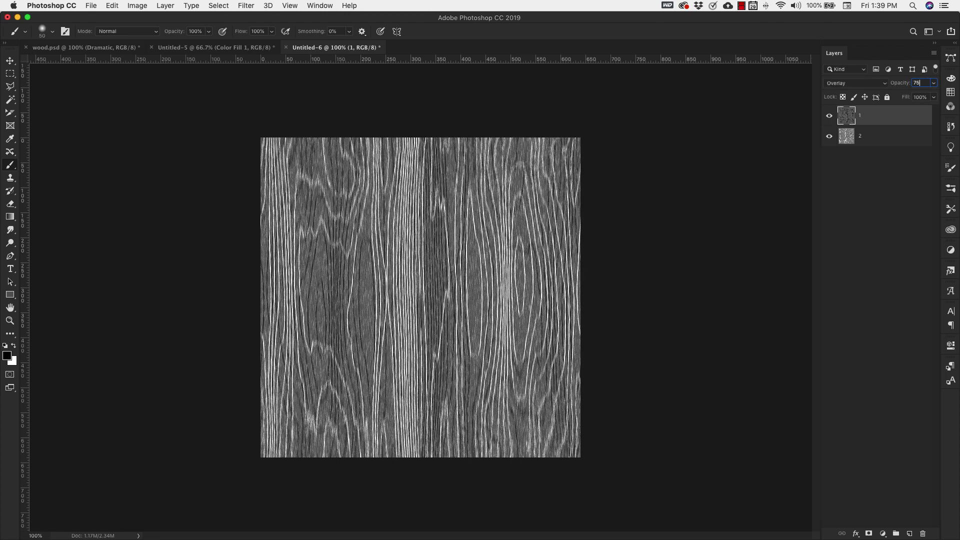
left_click(895, 137)
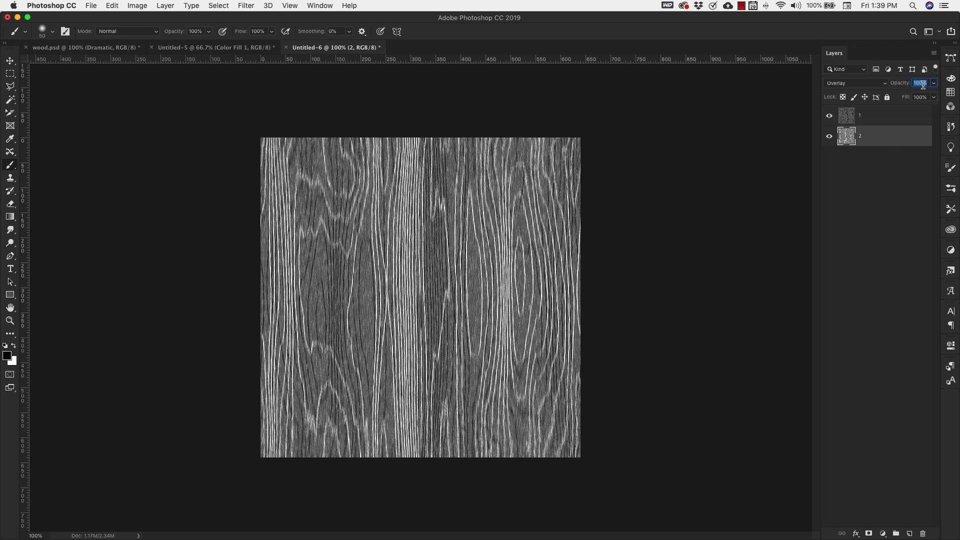
type("30")
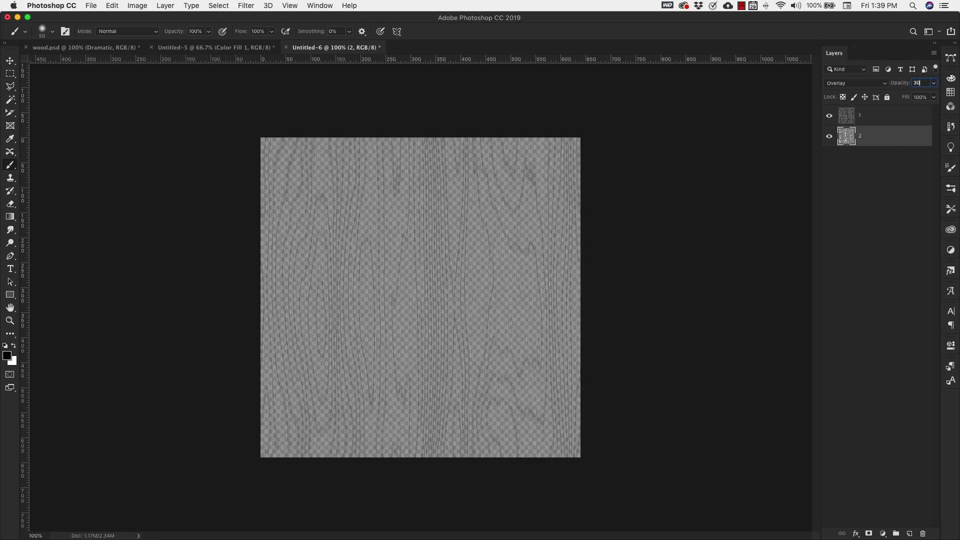
- Add a solid color fill layer in #e6cc9e and move it beneath layers 1 and 2
left_click(878, 180)
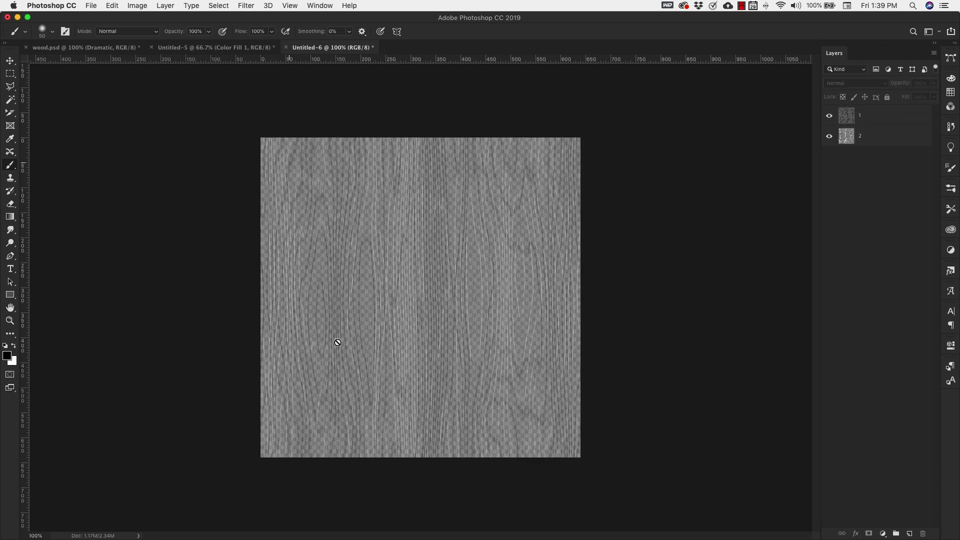
left_click(883, 535)
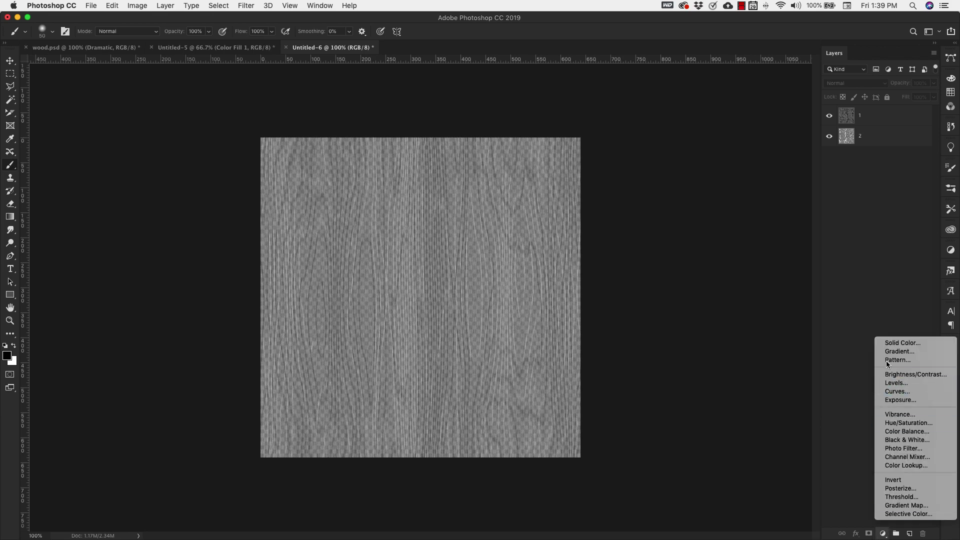
left_click(893, 344)
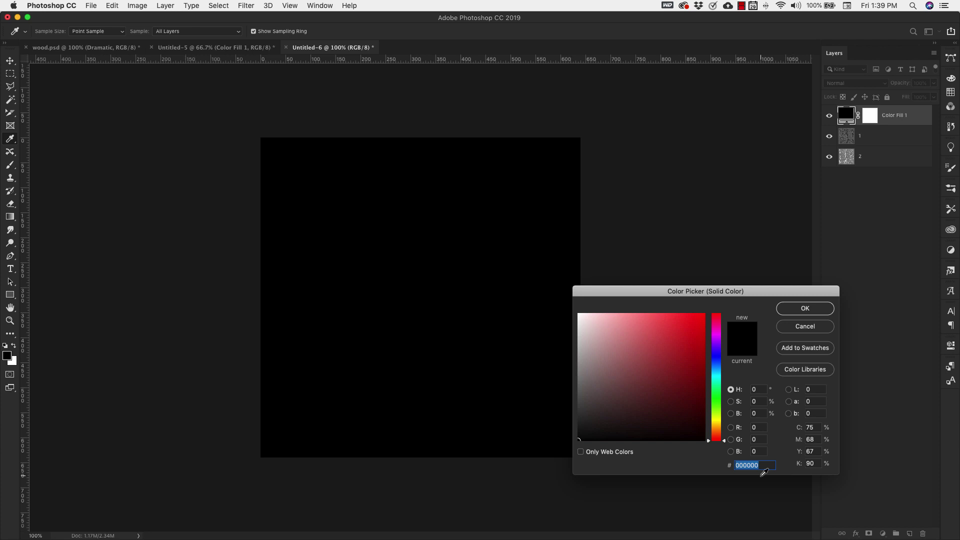
type("e")
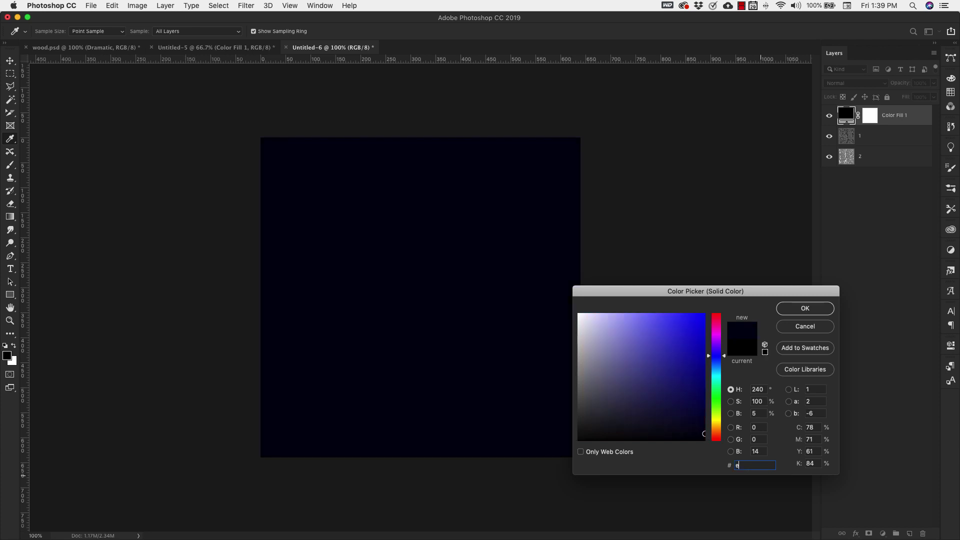
type("6cc")
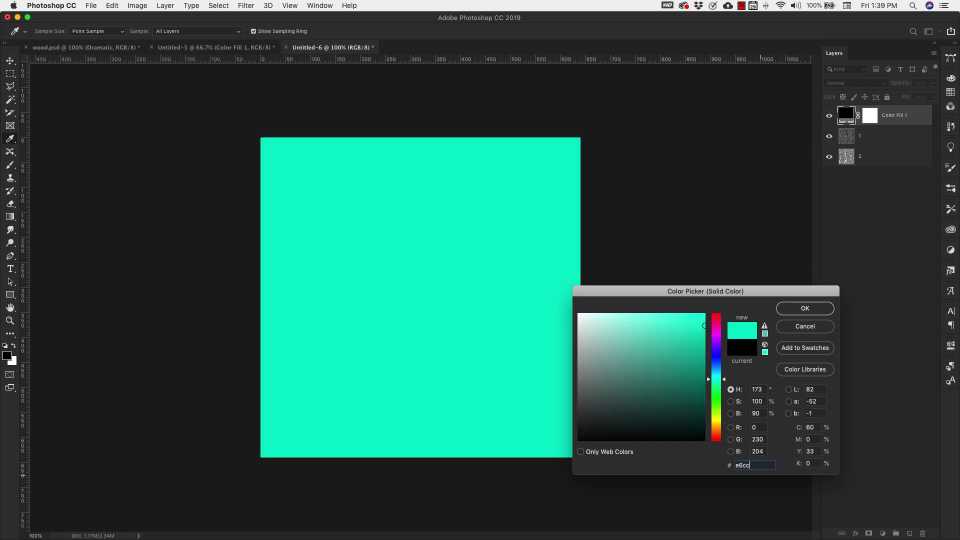
type("9e")
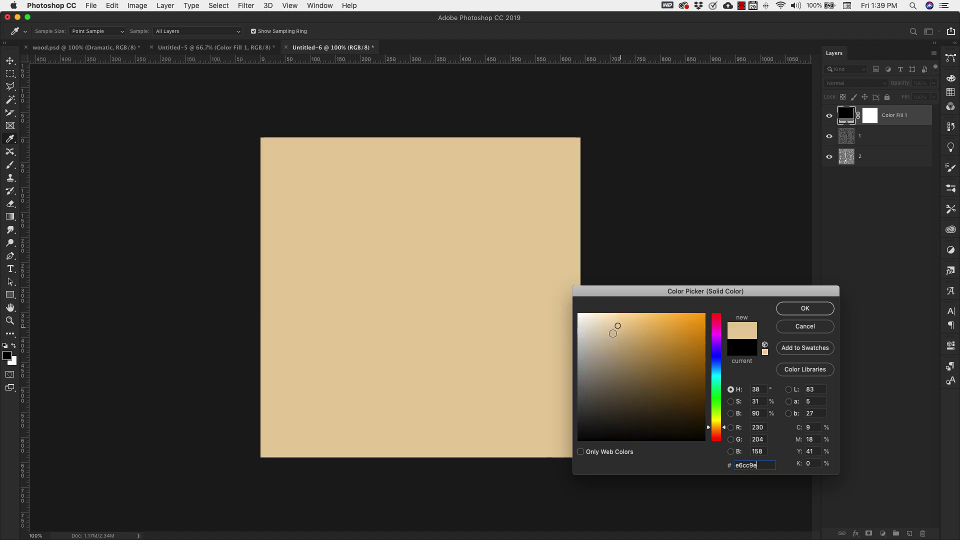
left_click(801, 308)
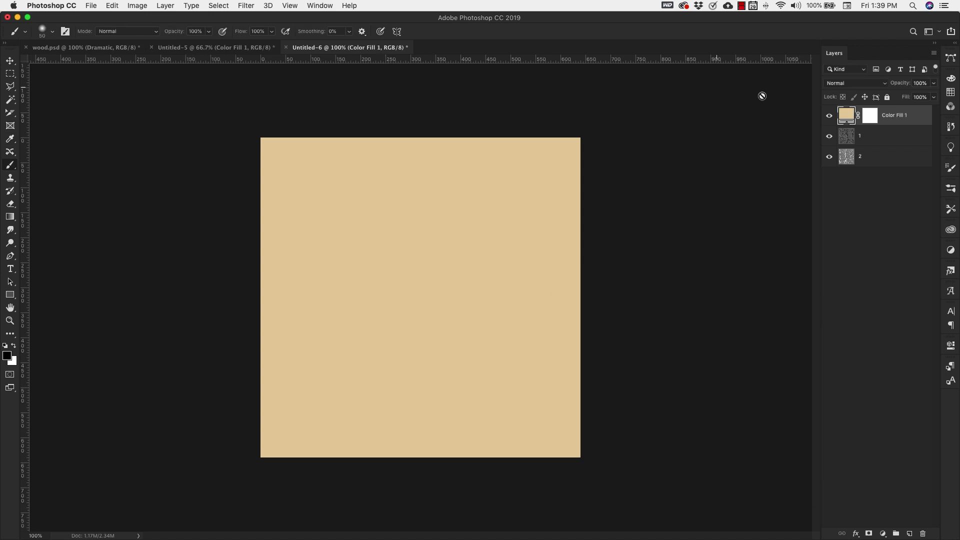
left_click_drag(890, 123, 887, 157)
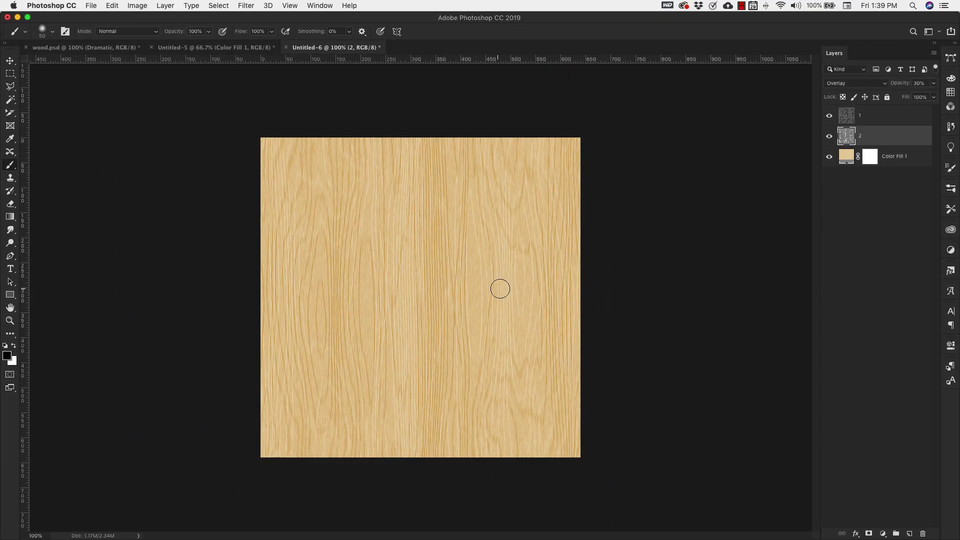
- Try different opacities for layer 2 and layer 1, ending with layer 1 at 75%
left_click(935, 84)
left_click_drag(903, 99, 900, 98)
left_click(912, 115)
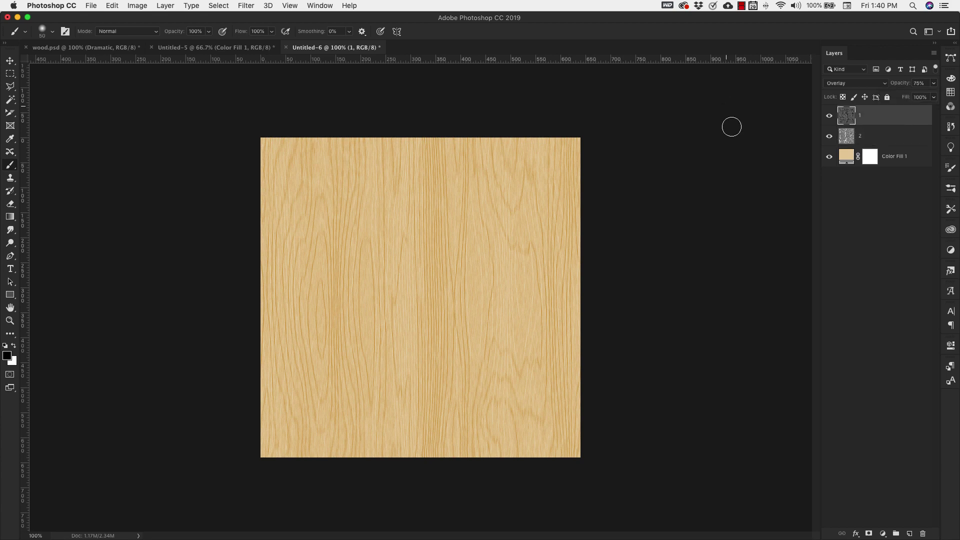
left_click(935, 84)
left_click_drag(922, 98, 908, 98)
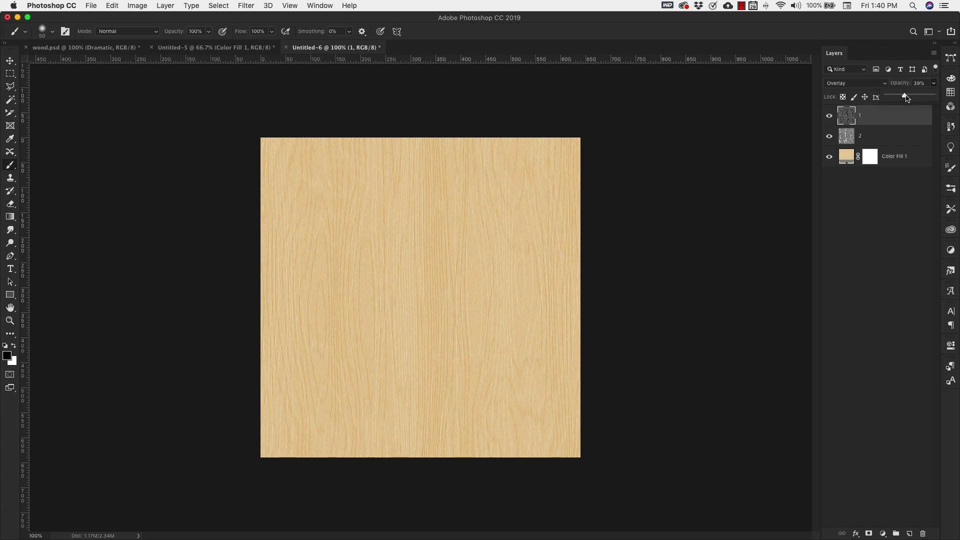
left_click_drag(907, 98, 927, 98)
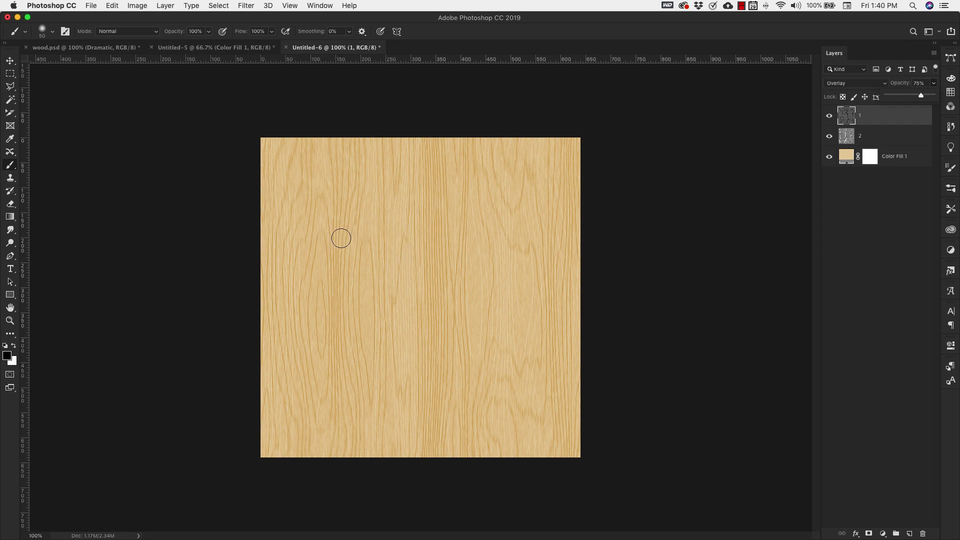
- Define the finished light wood grain tile as a pattern
left_click(111, 6)
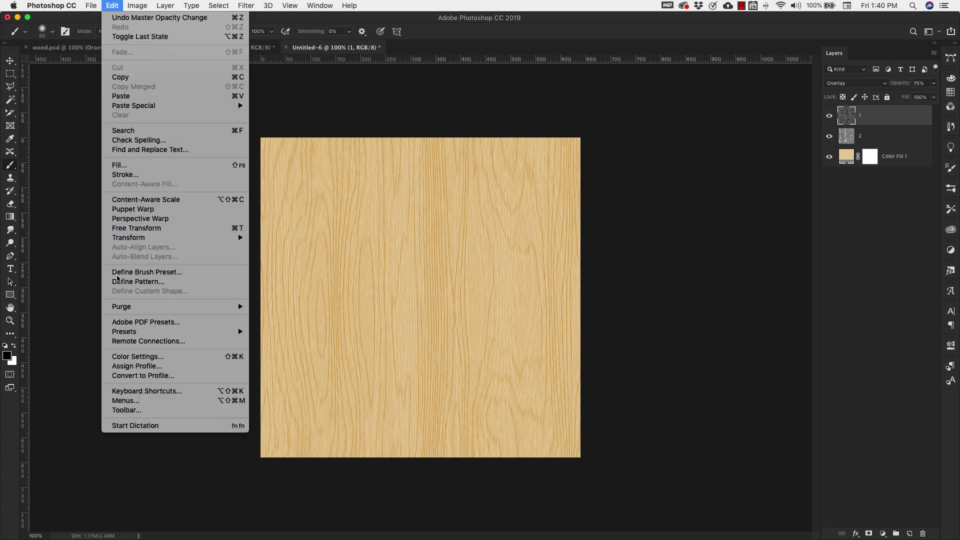
left_click(142, 281)
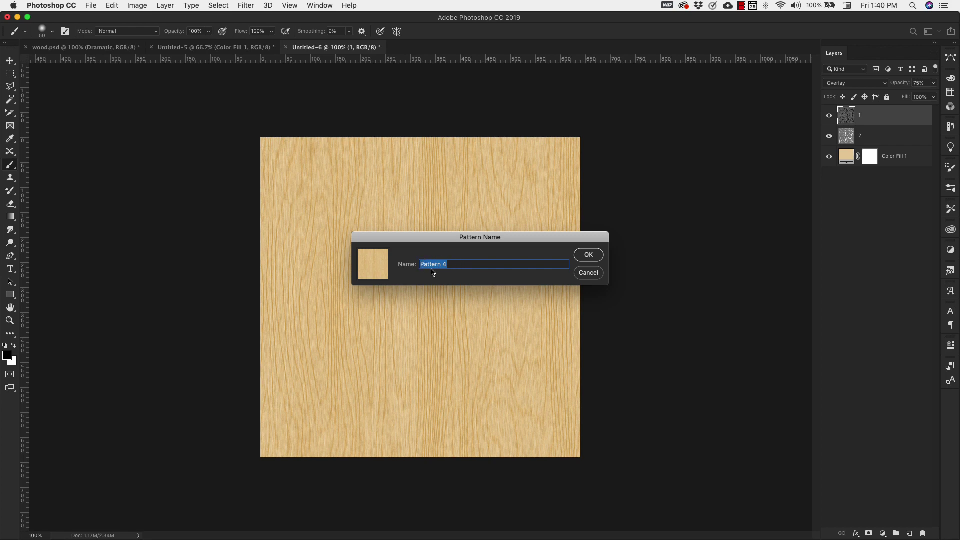
key("BackSpace")
left_click(588, 255)
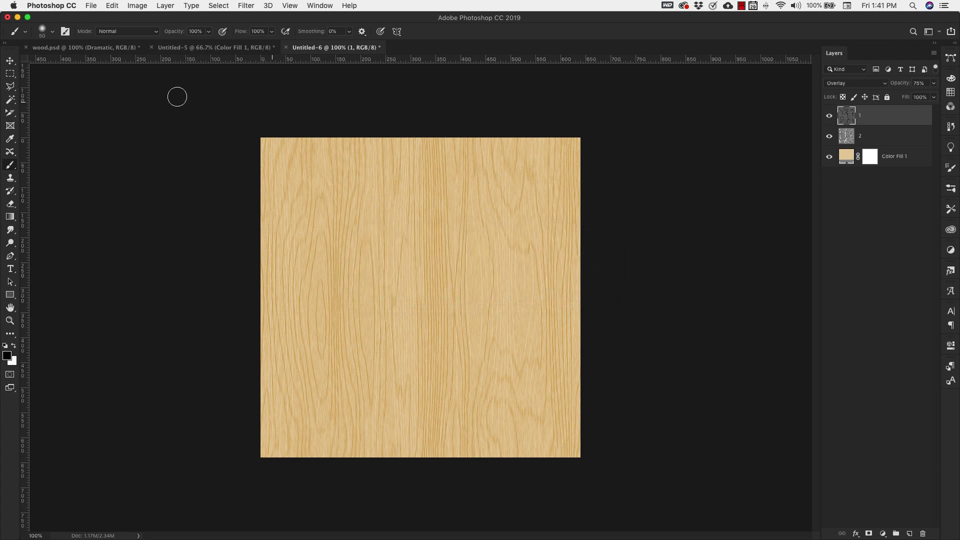
- Create a new document 3000 pixels wide and 3000 pixels high
left_click(93, 6)
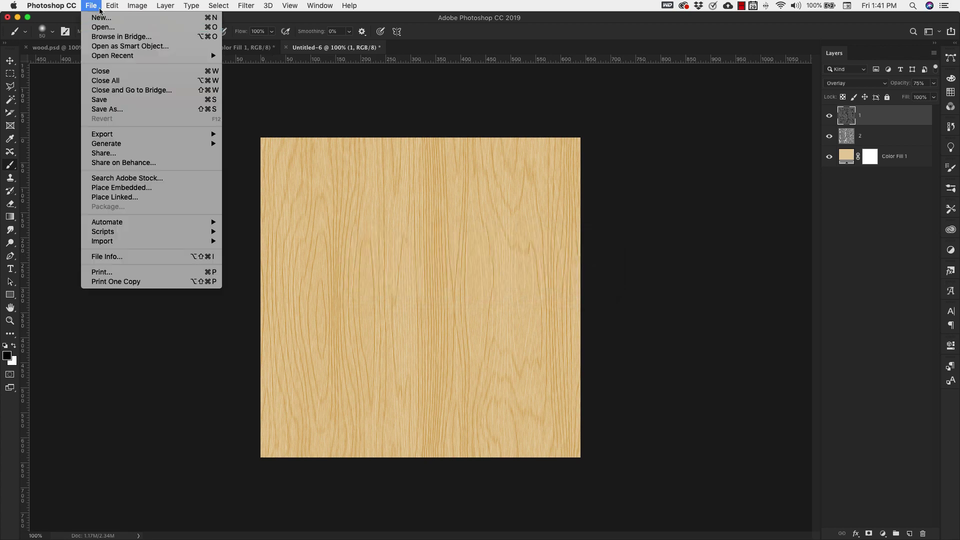
left_click(85, 25)
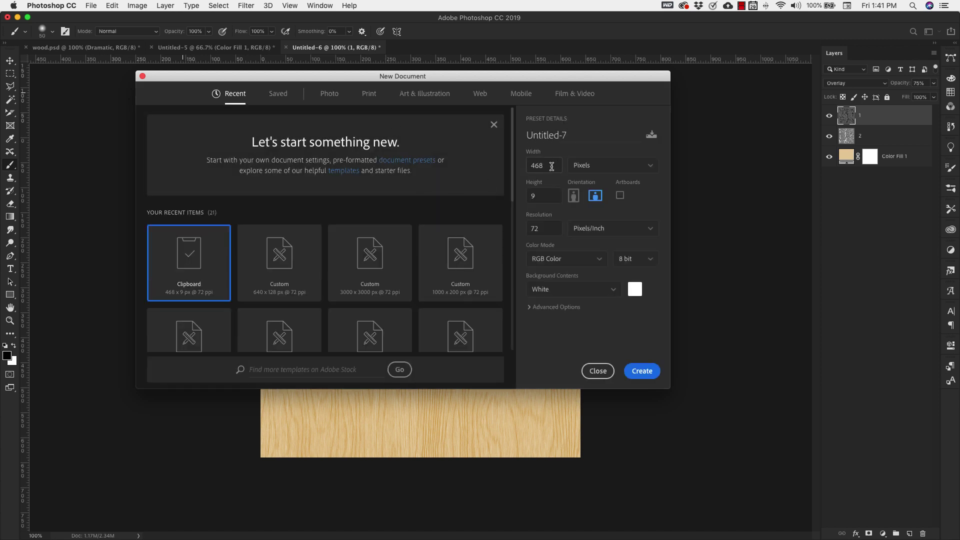
left_click_drag(550, 163, 437, 165)
type("3000")
key("Tab")
type("3000")
left_click(642, 378)
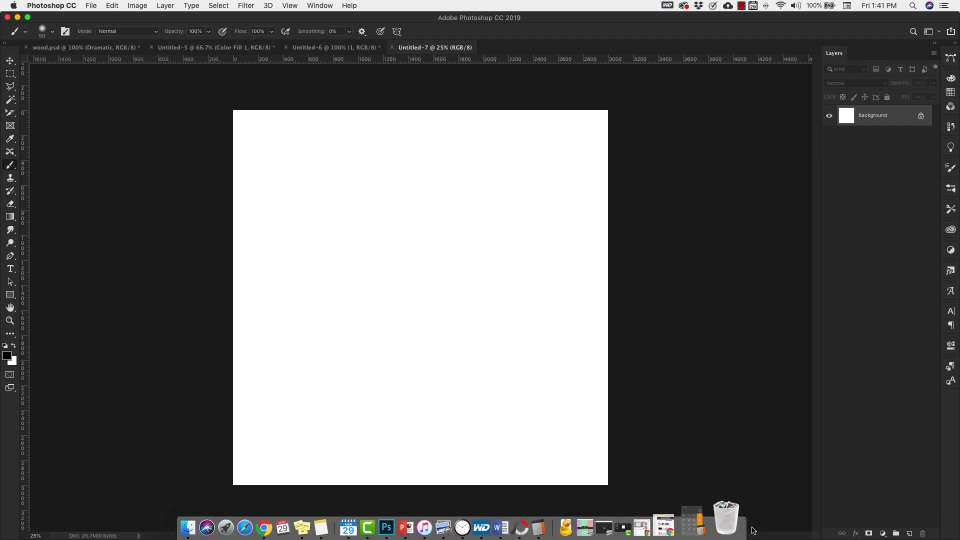
- Add a pattern fill layer with the light wood grain pattern and set its scale to 166%
left_click(883, 534)
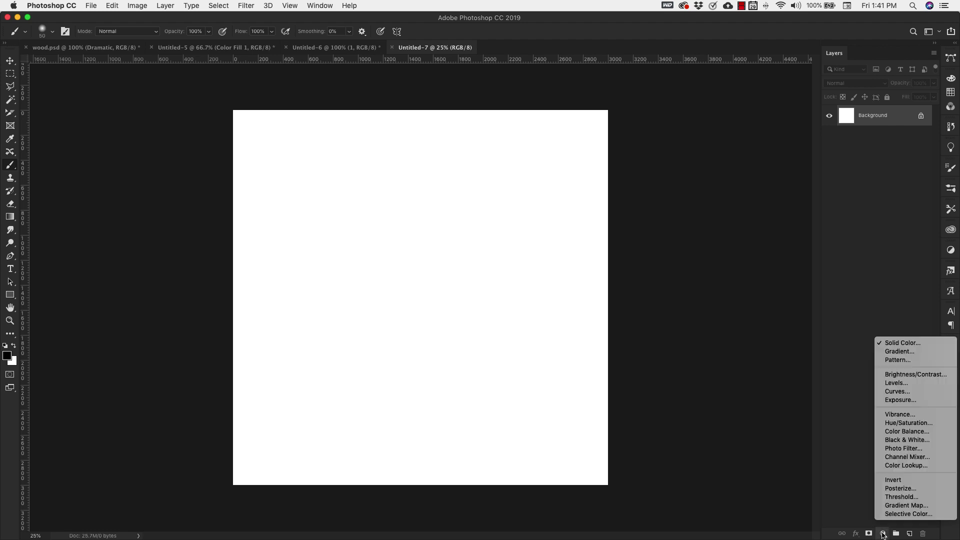
left_click(899, 360)
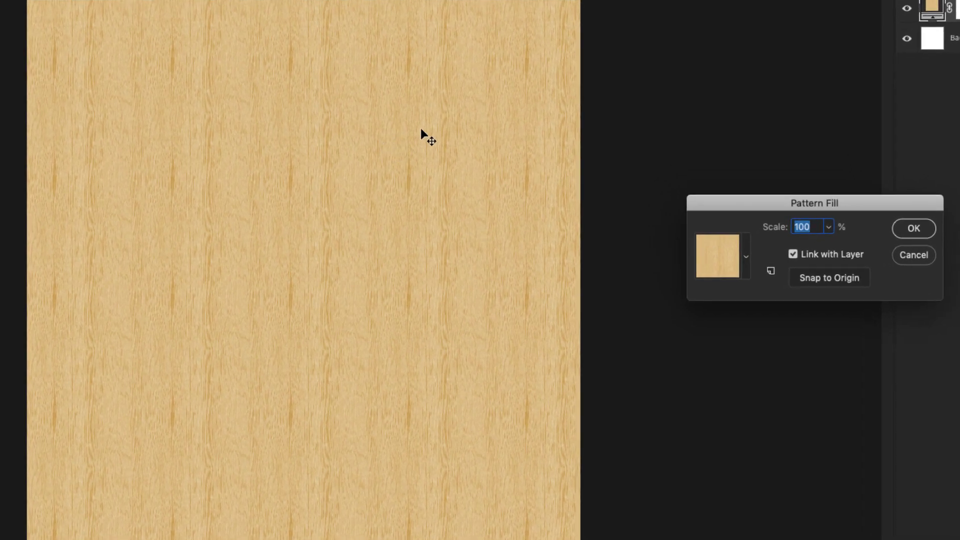
left_click(829, 227)
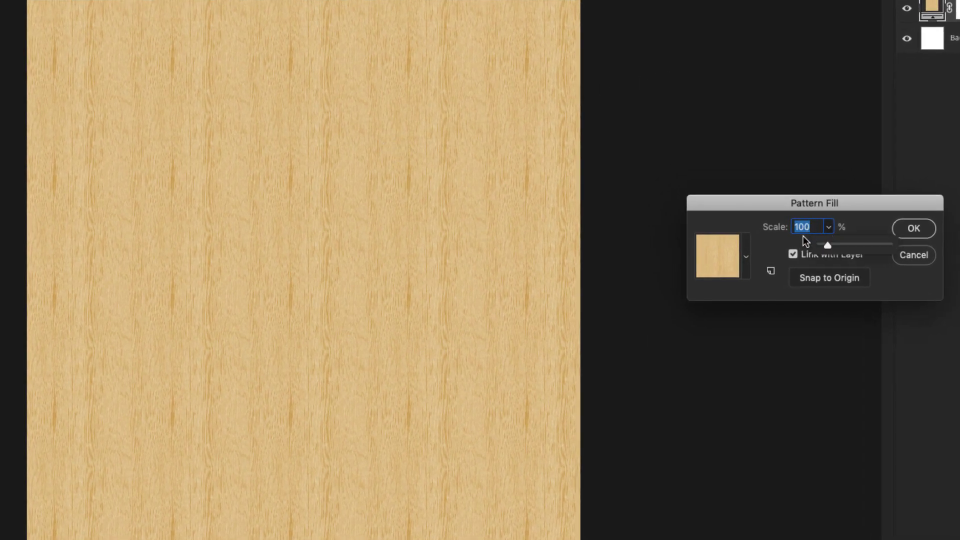
left_click_drag(827, 244, 842, 245)
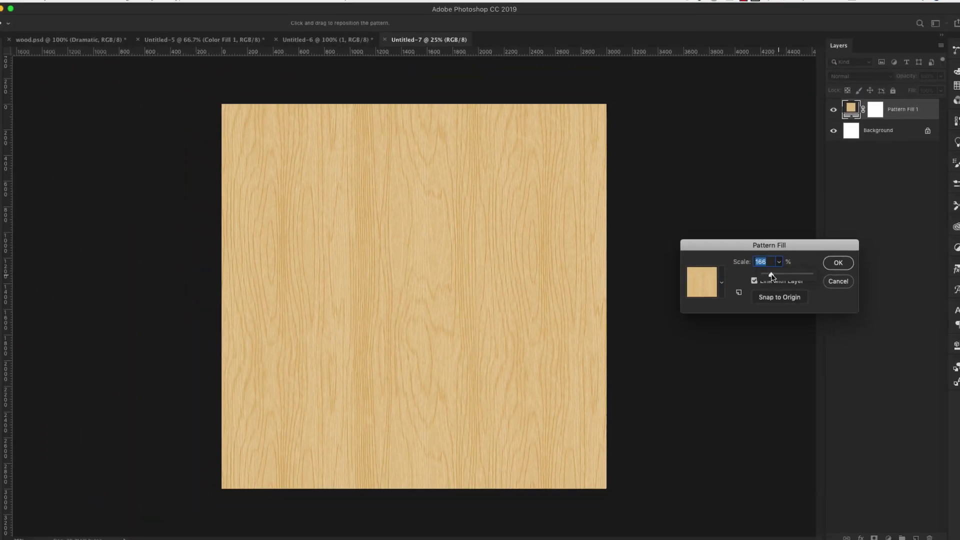
left_click_drag(843, 245, 819, 247)
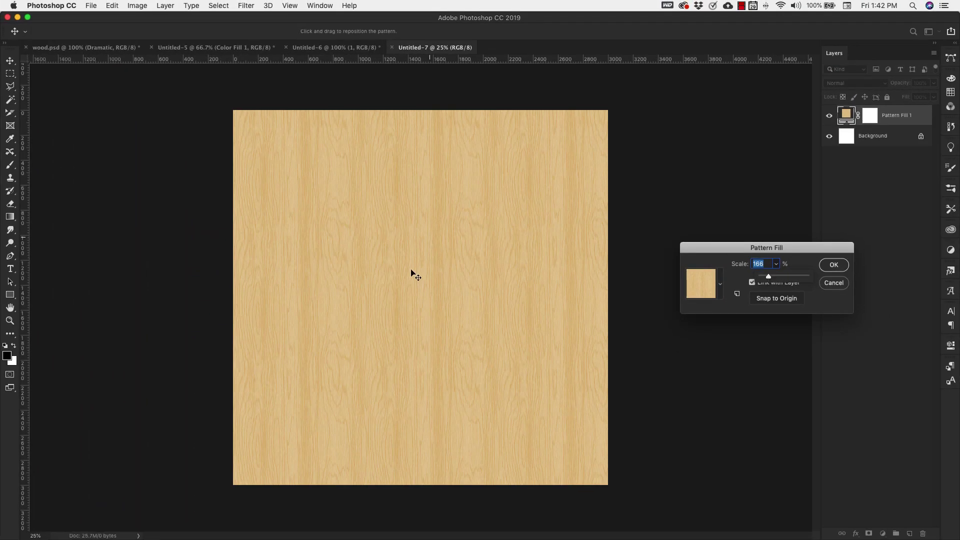
- Switch the pattern fill to the dark red wood pattern and increase its scale
left_click(720, 284)
left_click(684, 361)
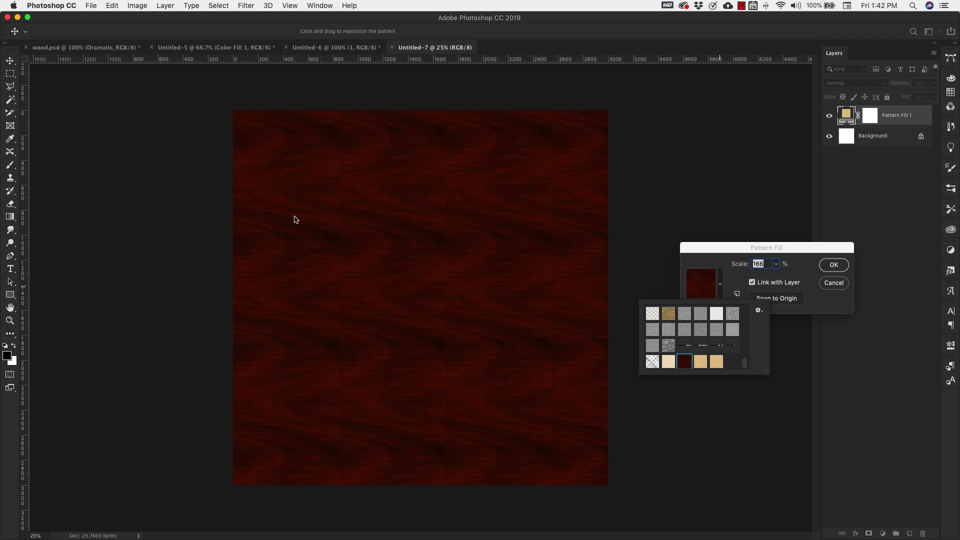
left_click(786, 333)
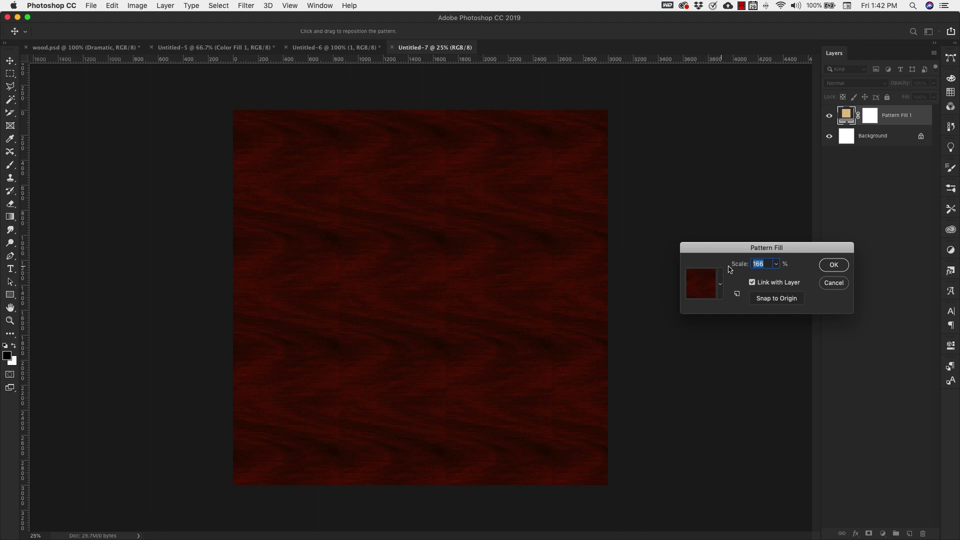
left_click(776, 264)
left_click_drag(774, 278, 795, 275)
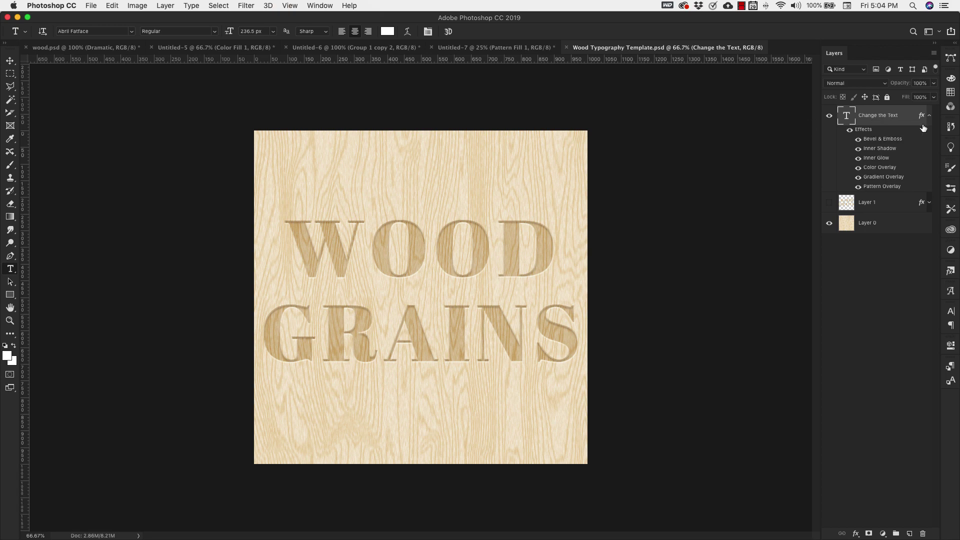
- Replace the carved "WOOD GRAINS" text in the Wood Typography Template with "CRAFT"
left_click_drag(291, 242, 650, 321)
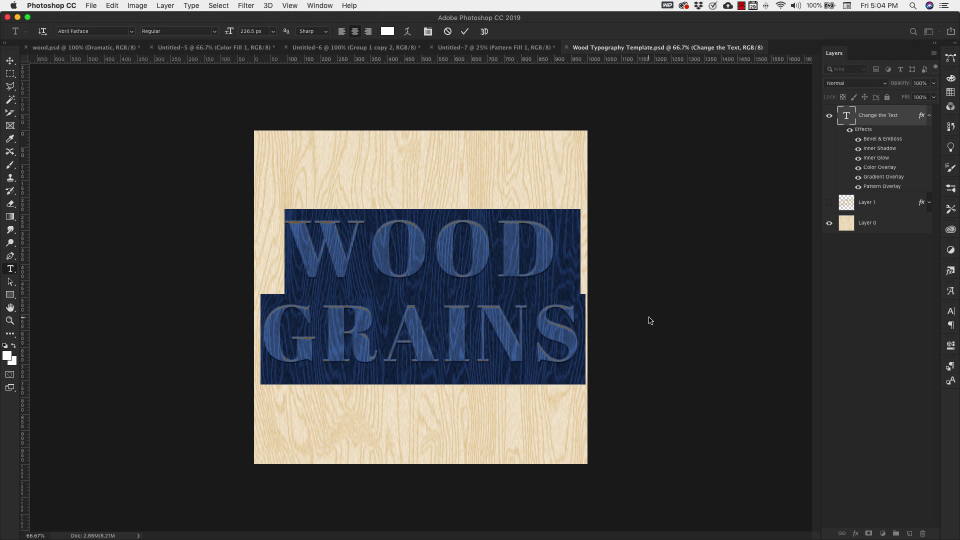
type("CRAF")
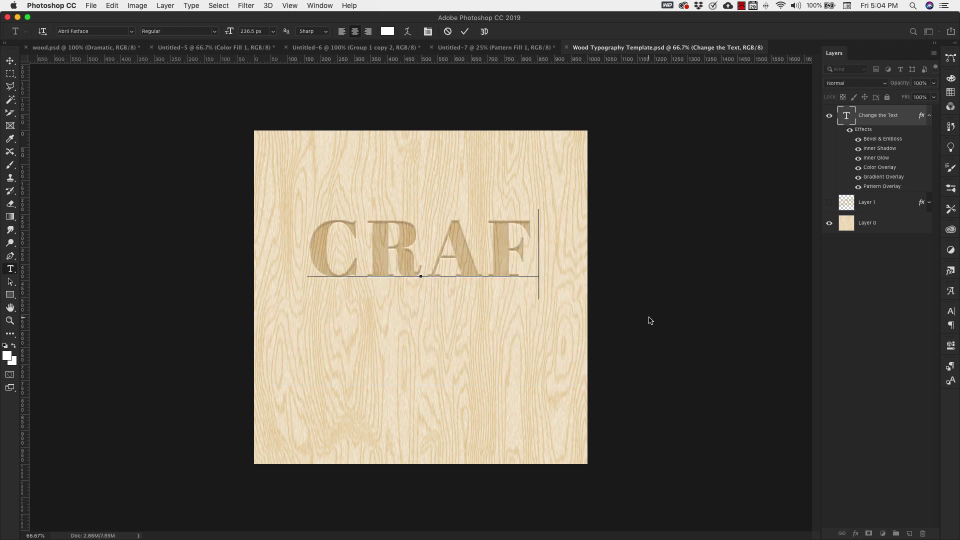
type("T")
left_click(650, 321)
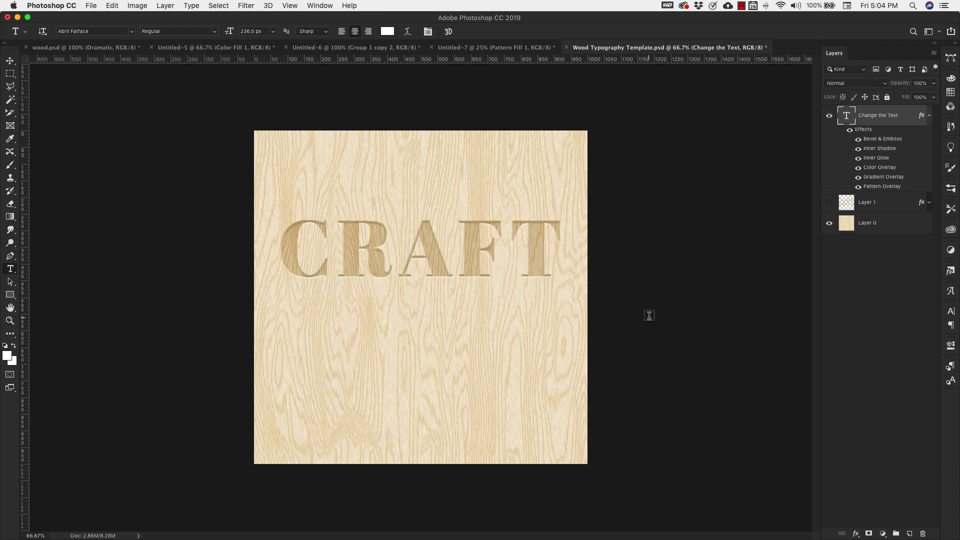